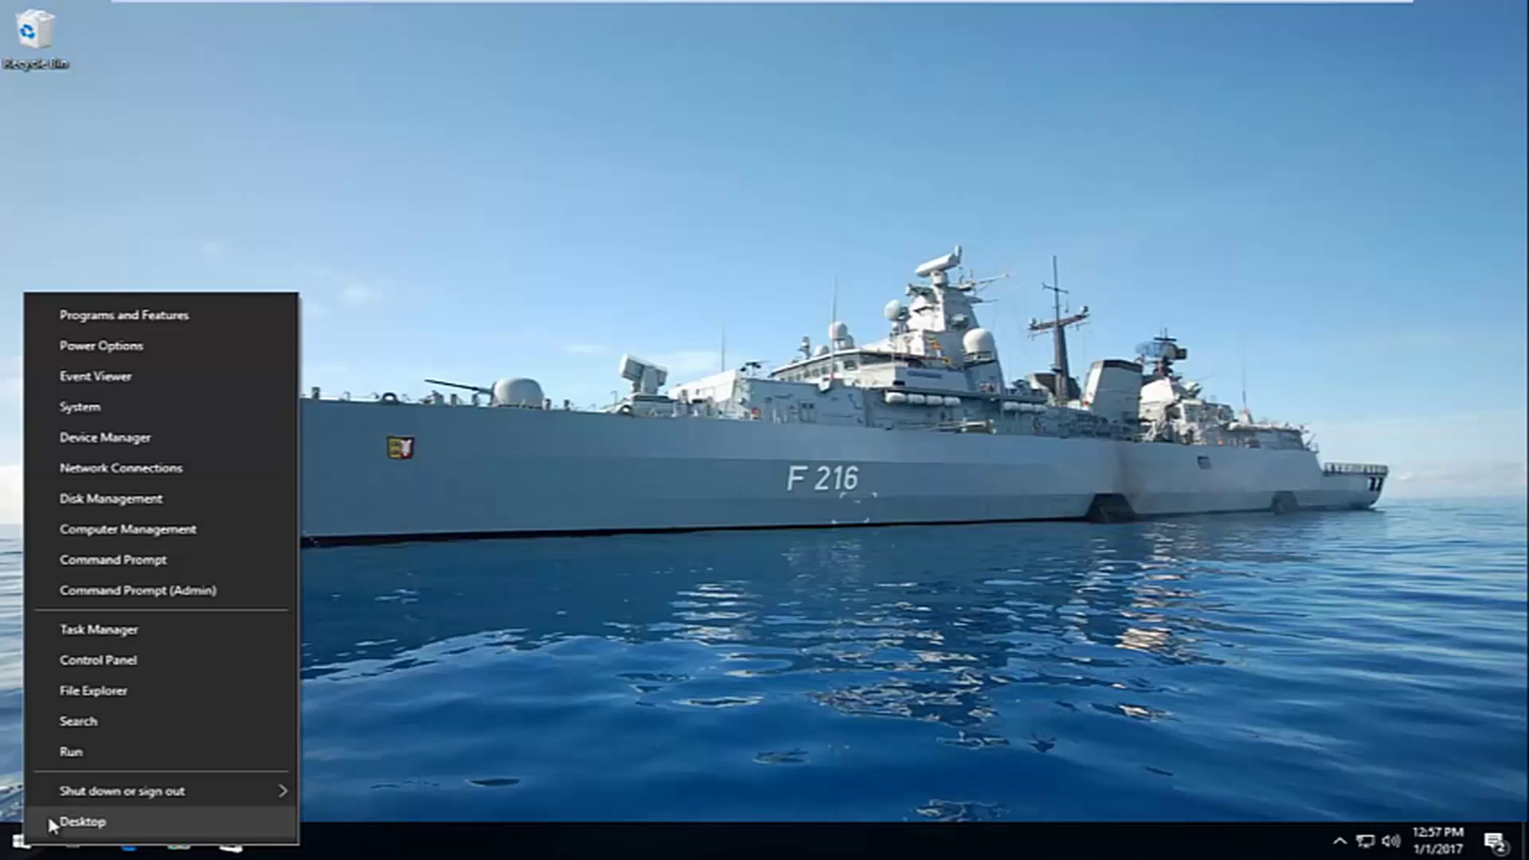
# - Launch Registry Editor by running regedit and allow it to make changes to the device
pyautogui.click(100, 759)
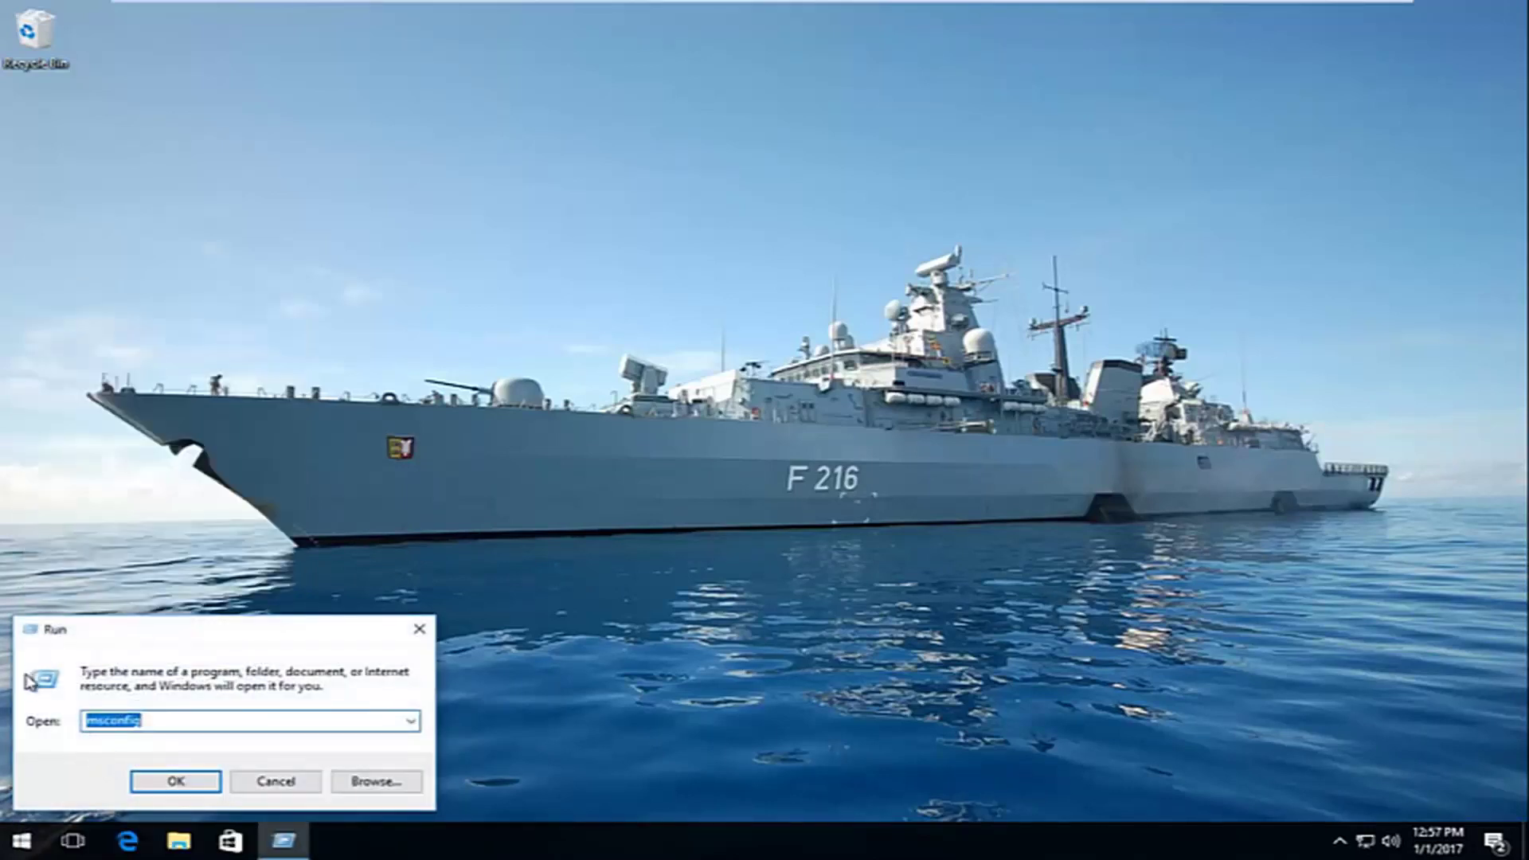
pyautogui.press('BackSpace')
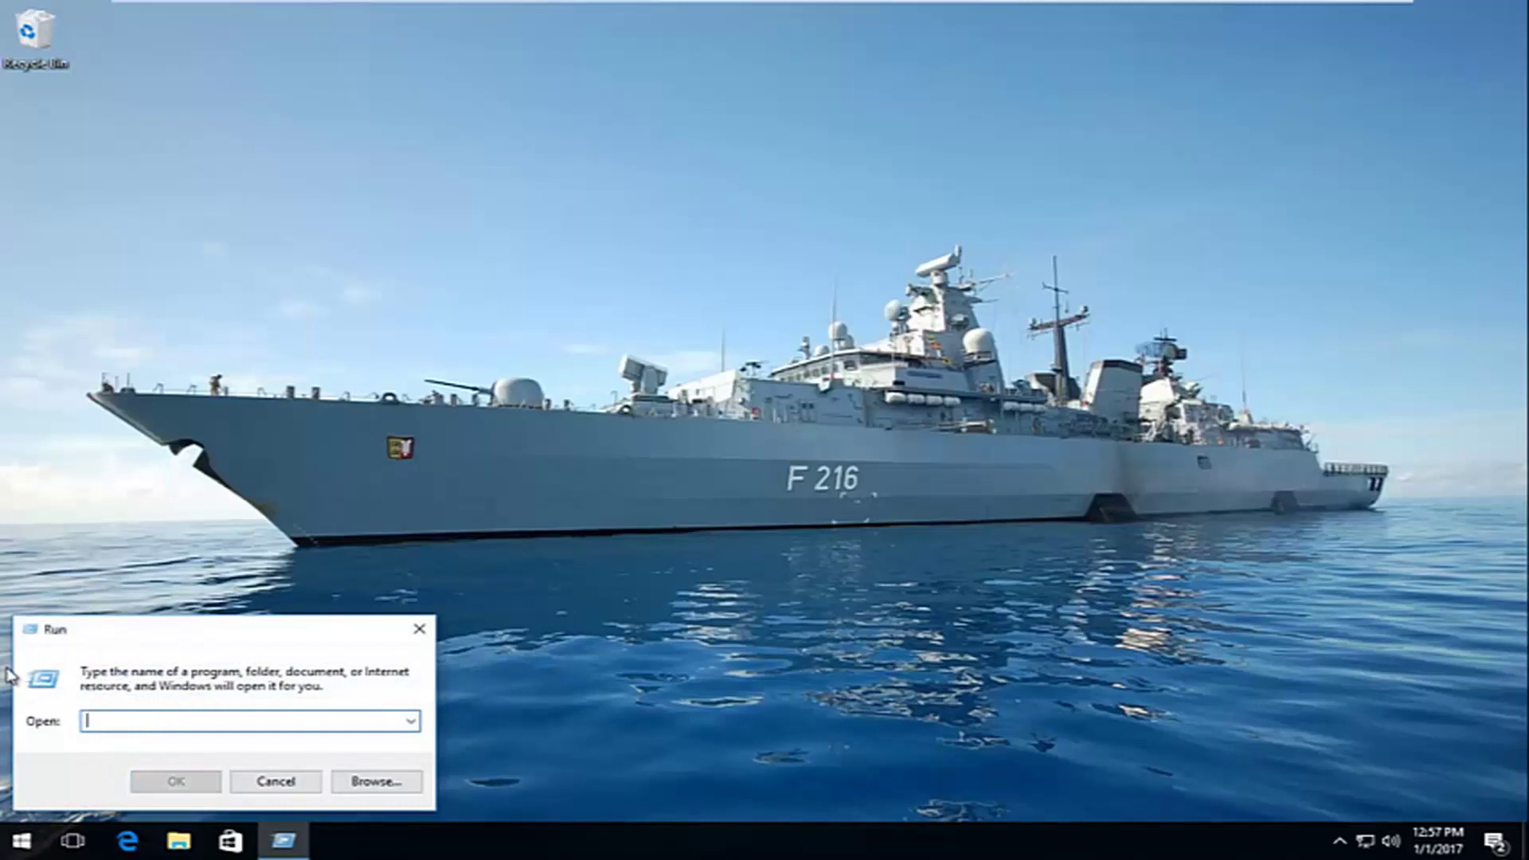
pyautogui.write('regedit')
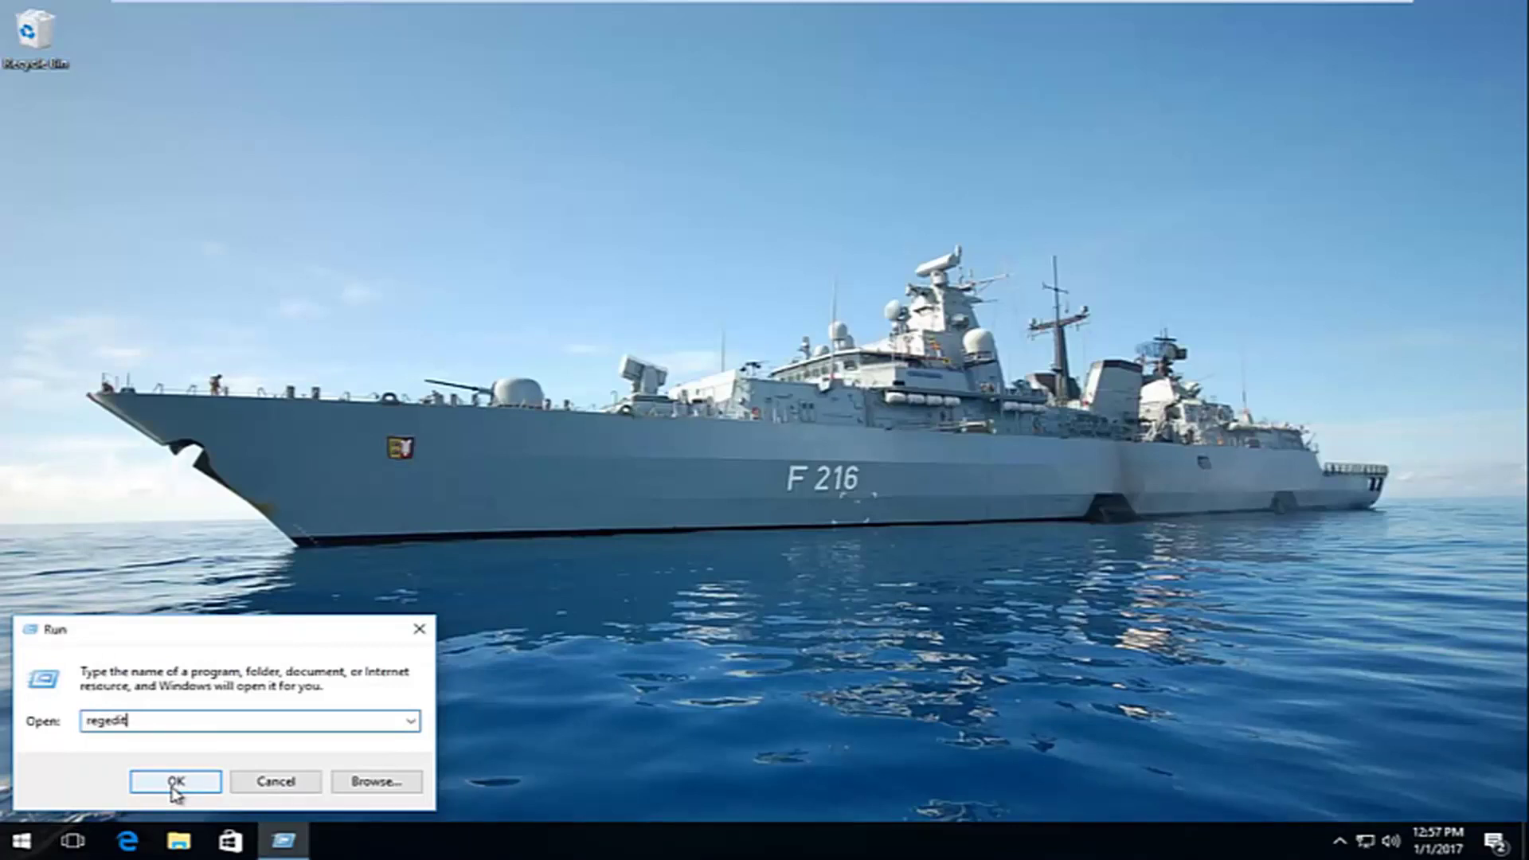
pyautogui.click(175, 782)
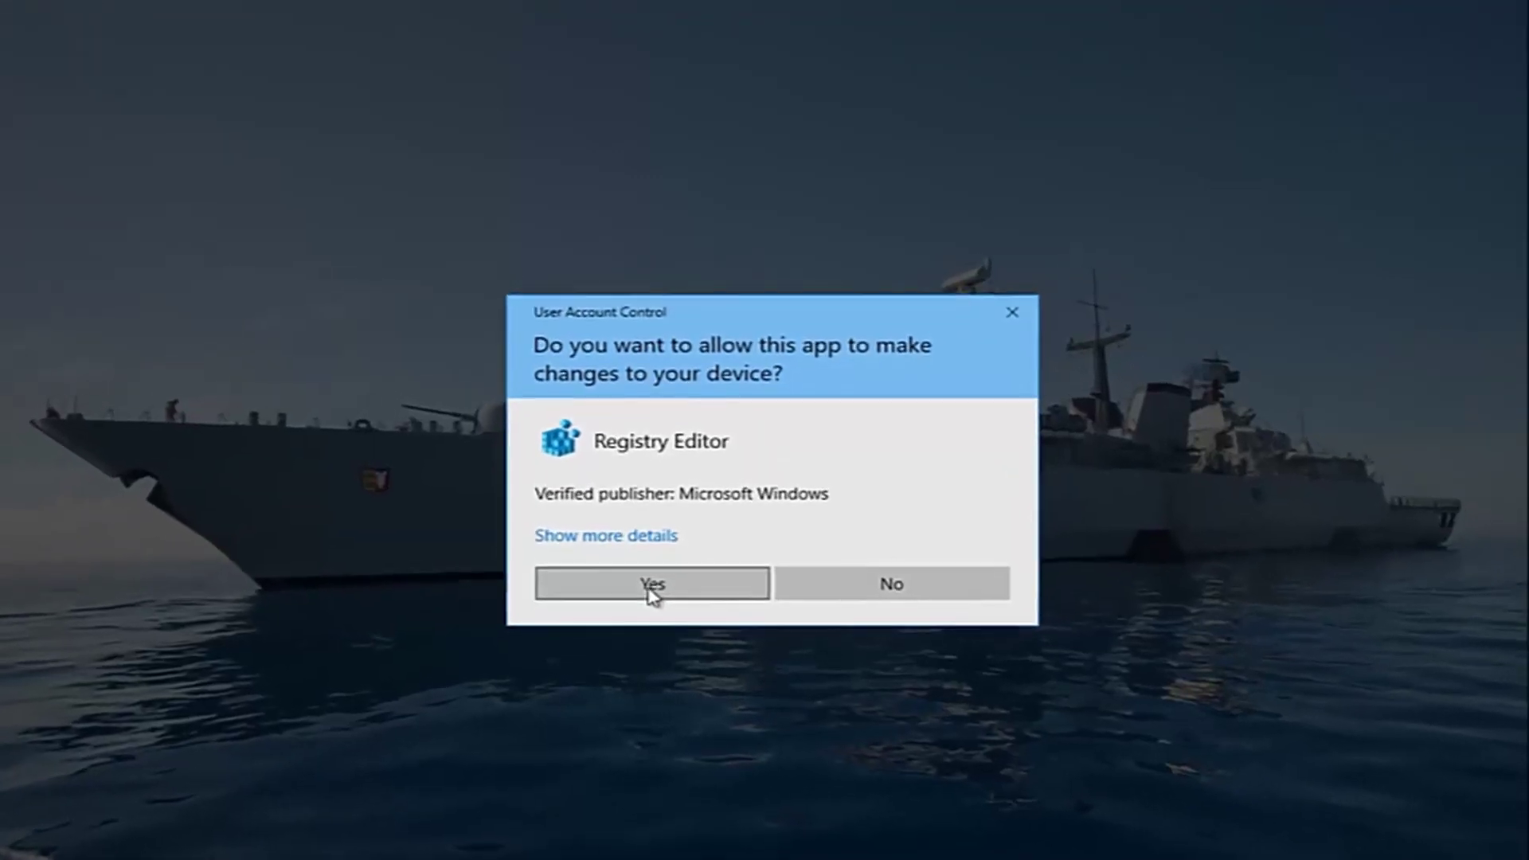
pyautogui.click(652, 590)
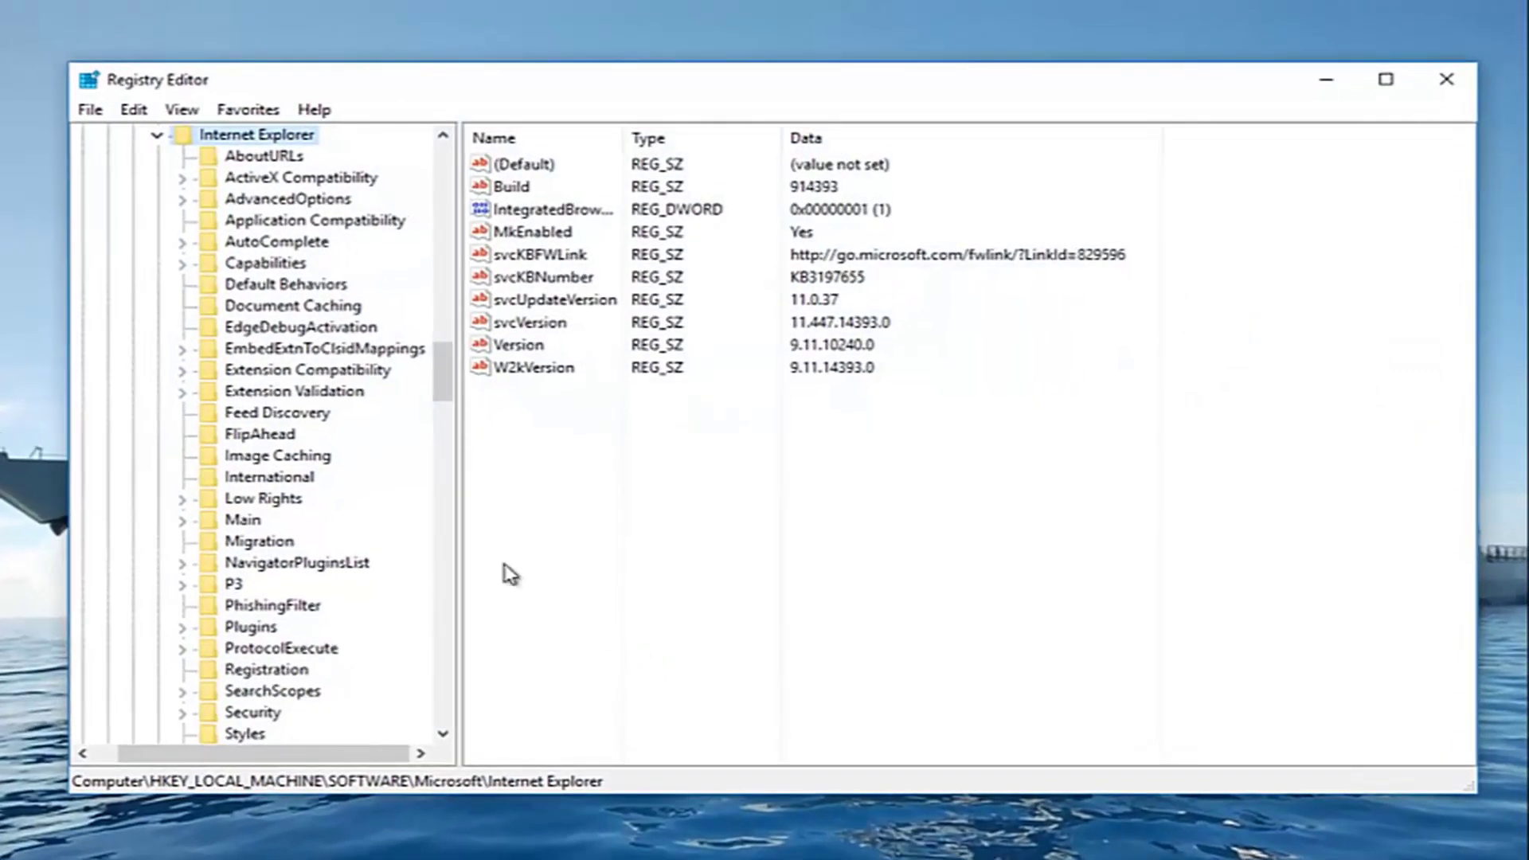
# - Collapse the expanded Internet Explorer, Microsoft, SOFTWARE and HKEY_LOCAL_MACHINE keys so only the root hives are listed
pyautogui.click(157, 134)
pyautogui.scroll(4, 163, 207)
pyautogui.scroll(20, 163, 207)
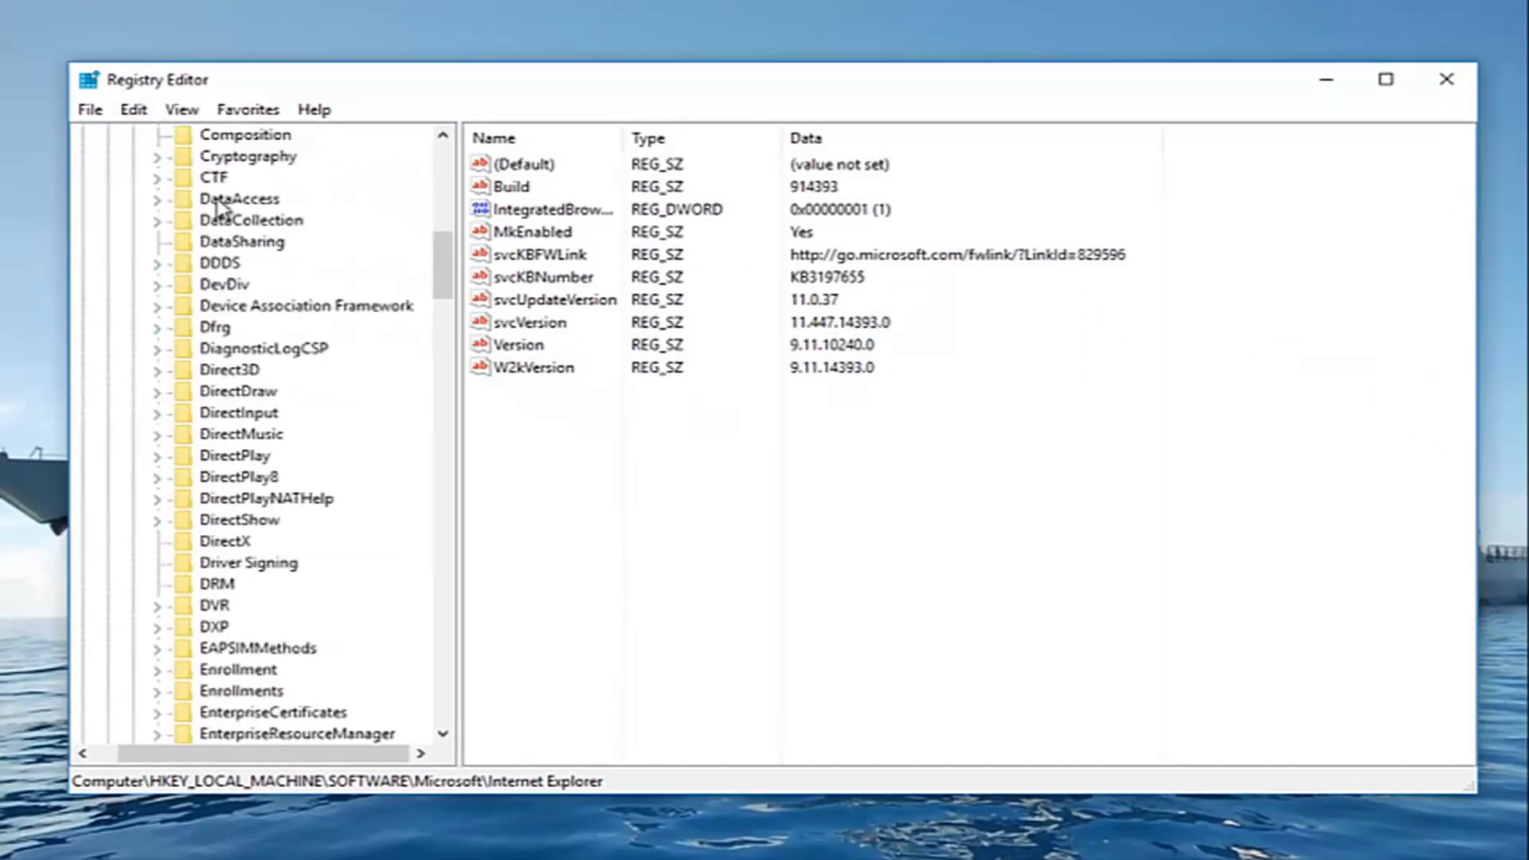
pyautogui.click(135, 177)
pyautogui.scroll(1, 135, 191)
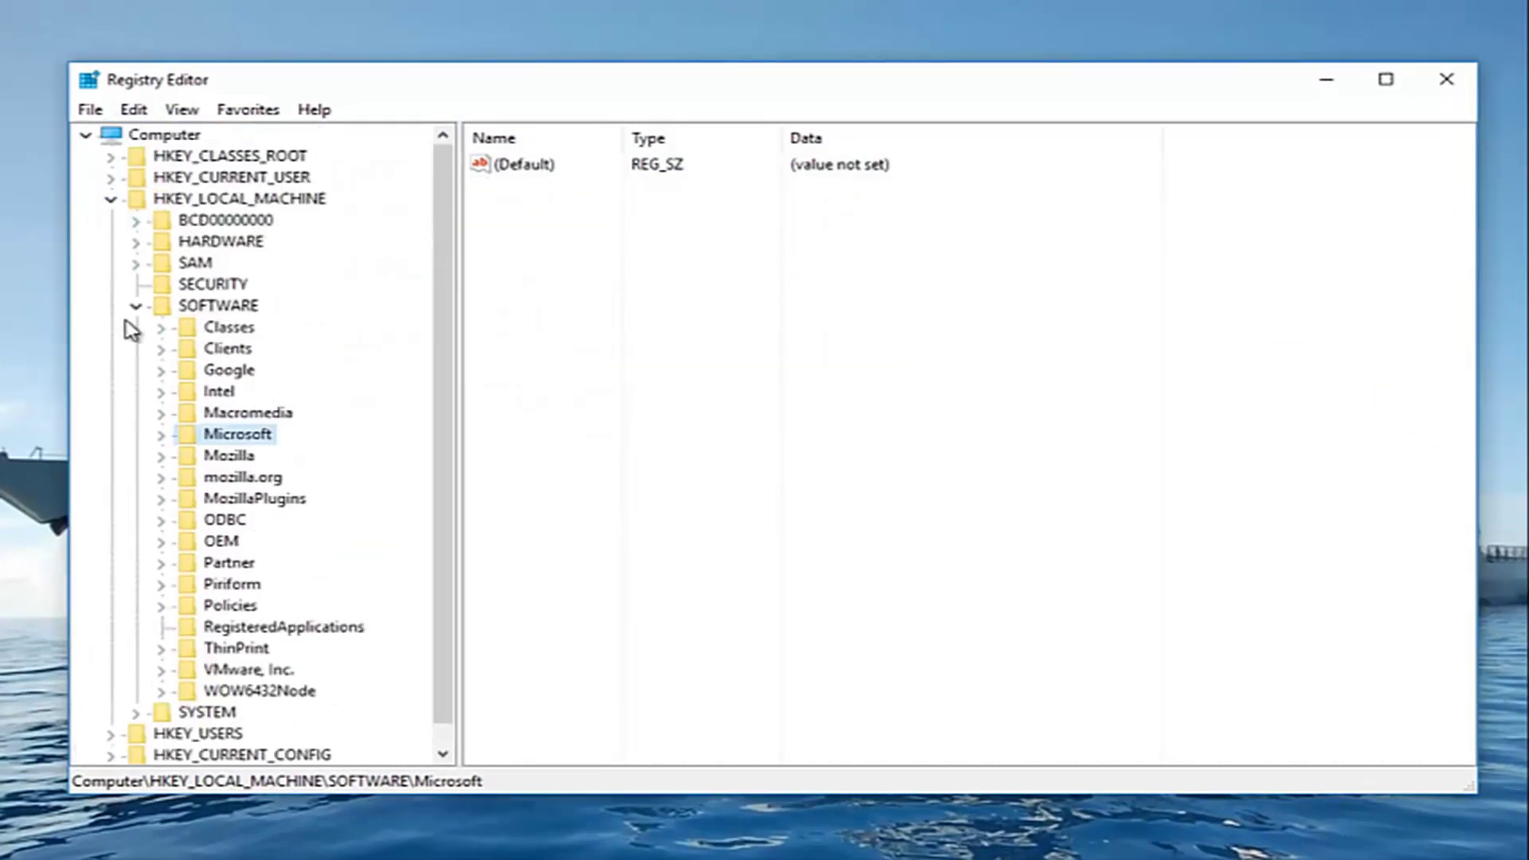
pyautogui.click(136, 305)
pyautogui.click(111, 200)
pyautogui.click(112, 204)
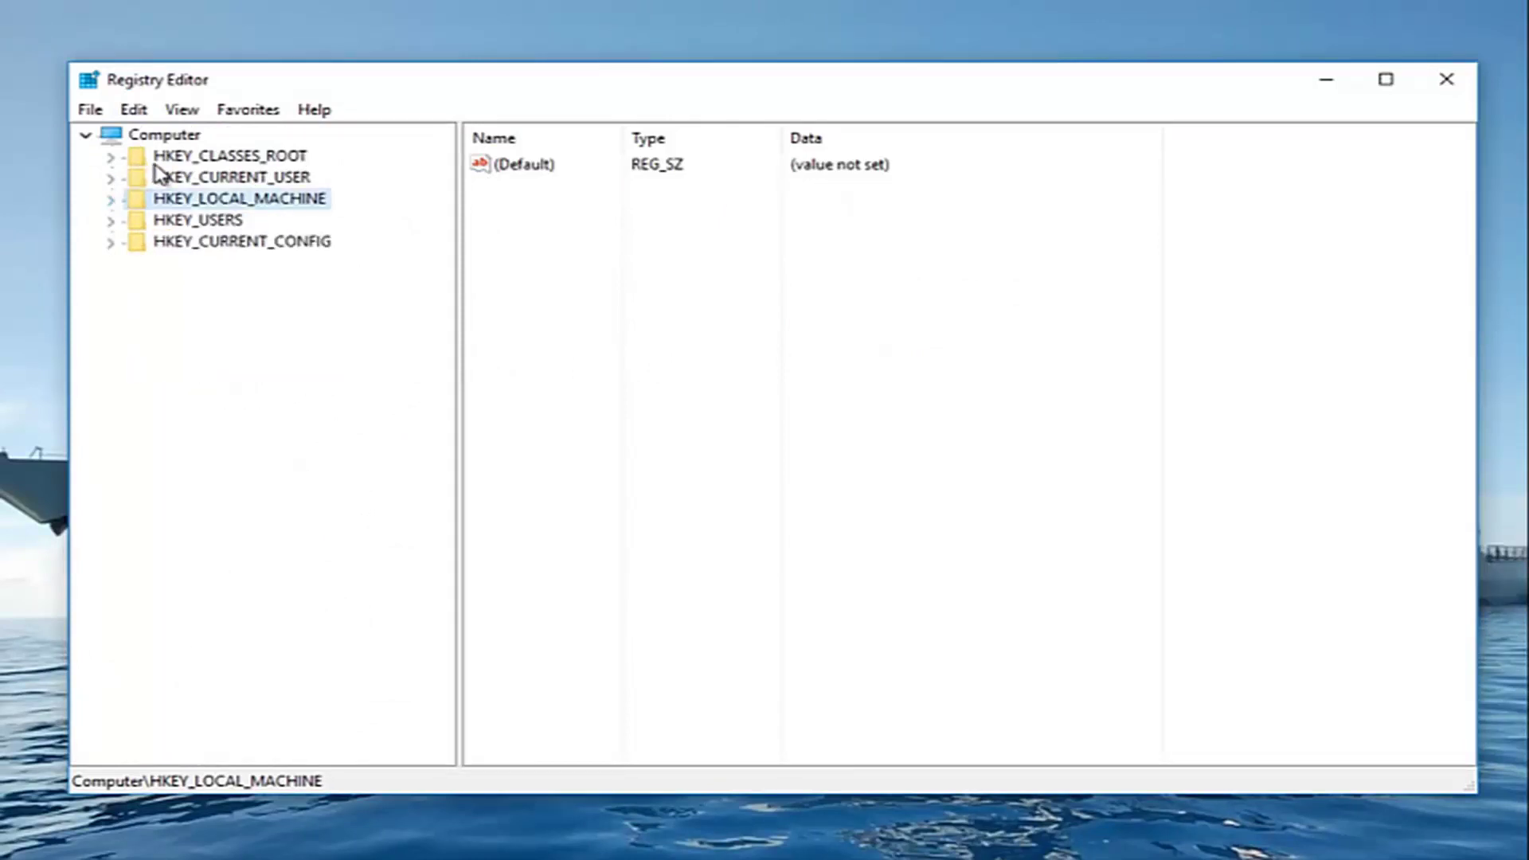
# - Expand the registry tree along HKEY_LOCAL_MACHINE\SOFTWARE\Microsoft
pyautogui.click(174, 176)
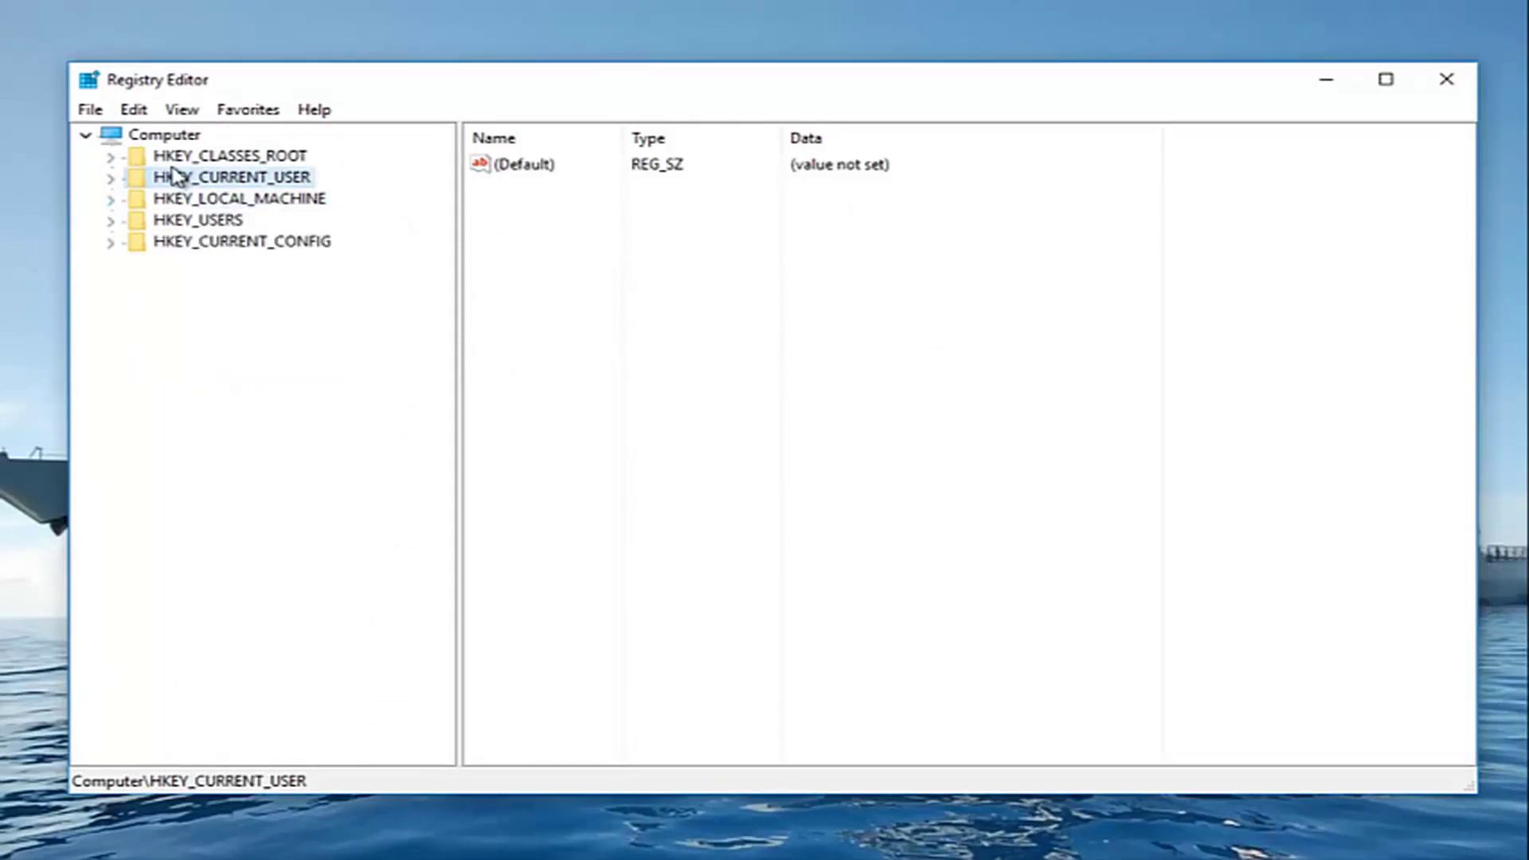
pyautogui.click(137, 201)
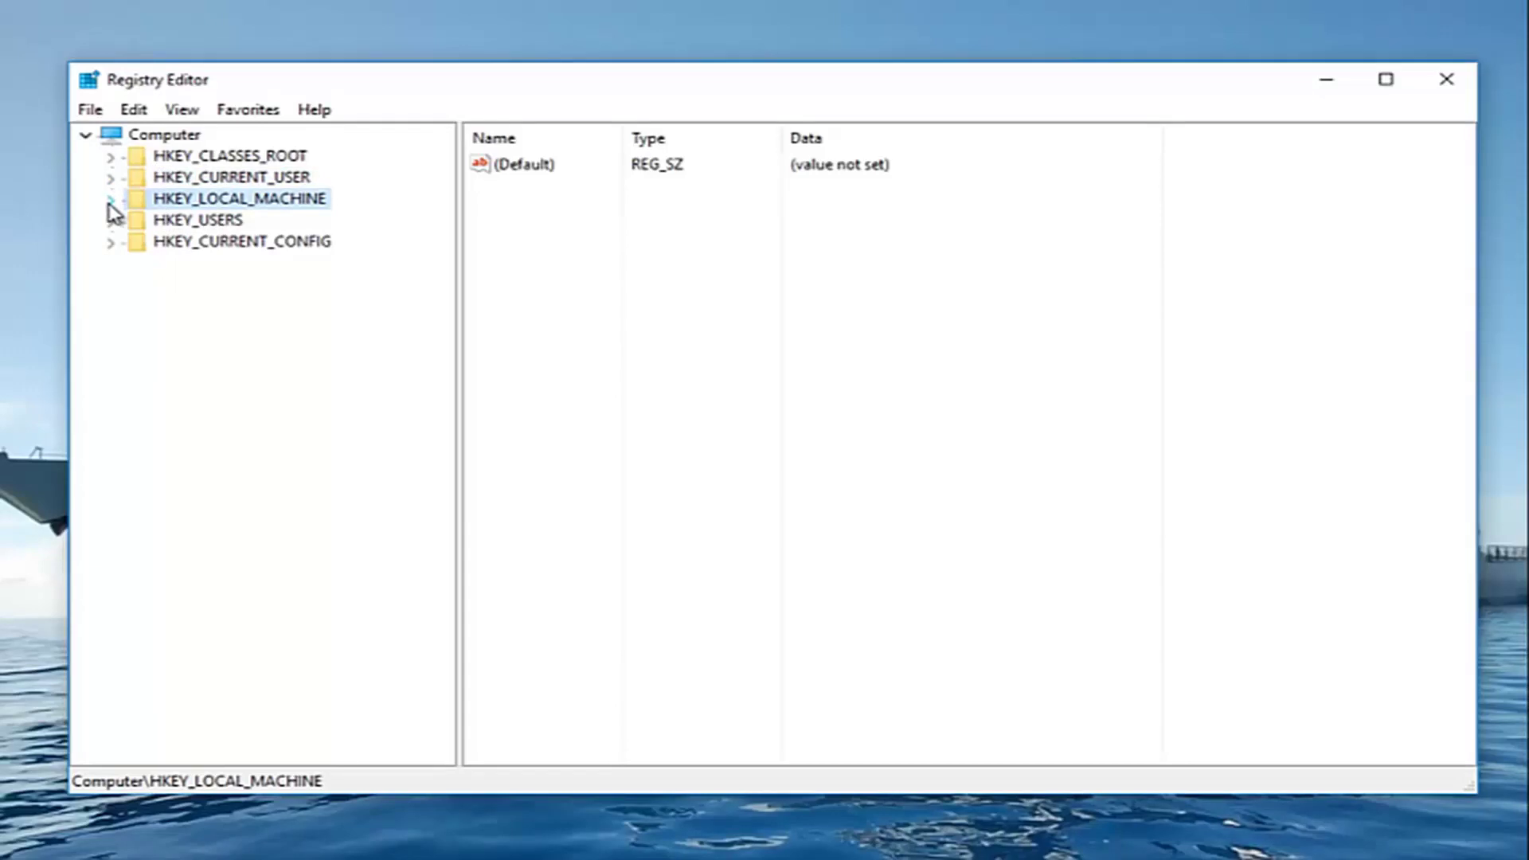
pyautogui.click(112, 201)
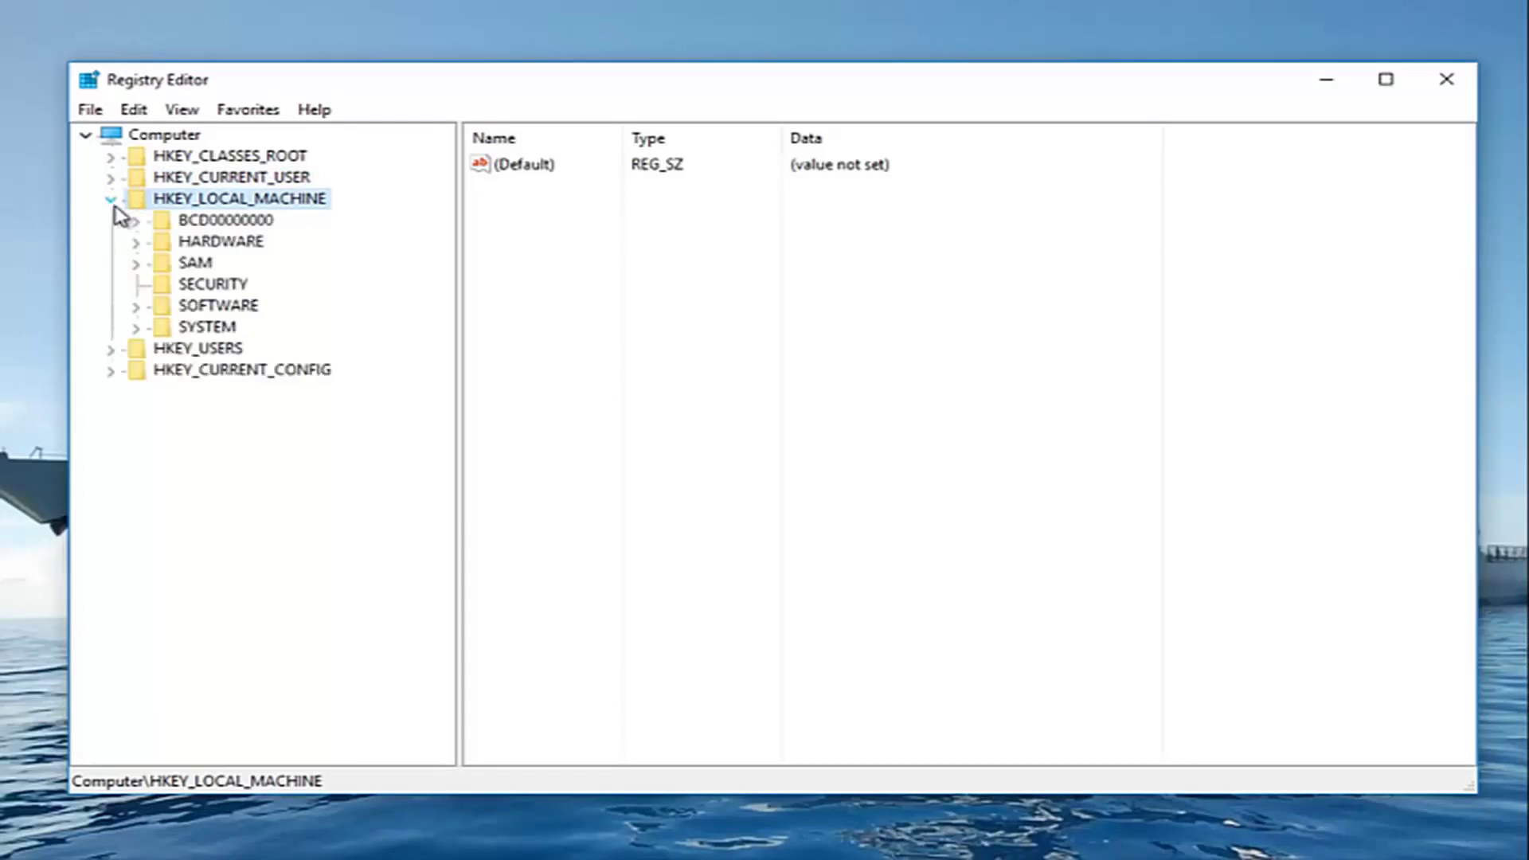
pyautogui.click(137, 308)
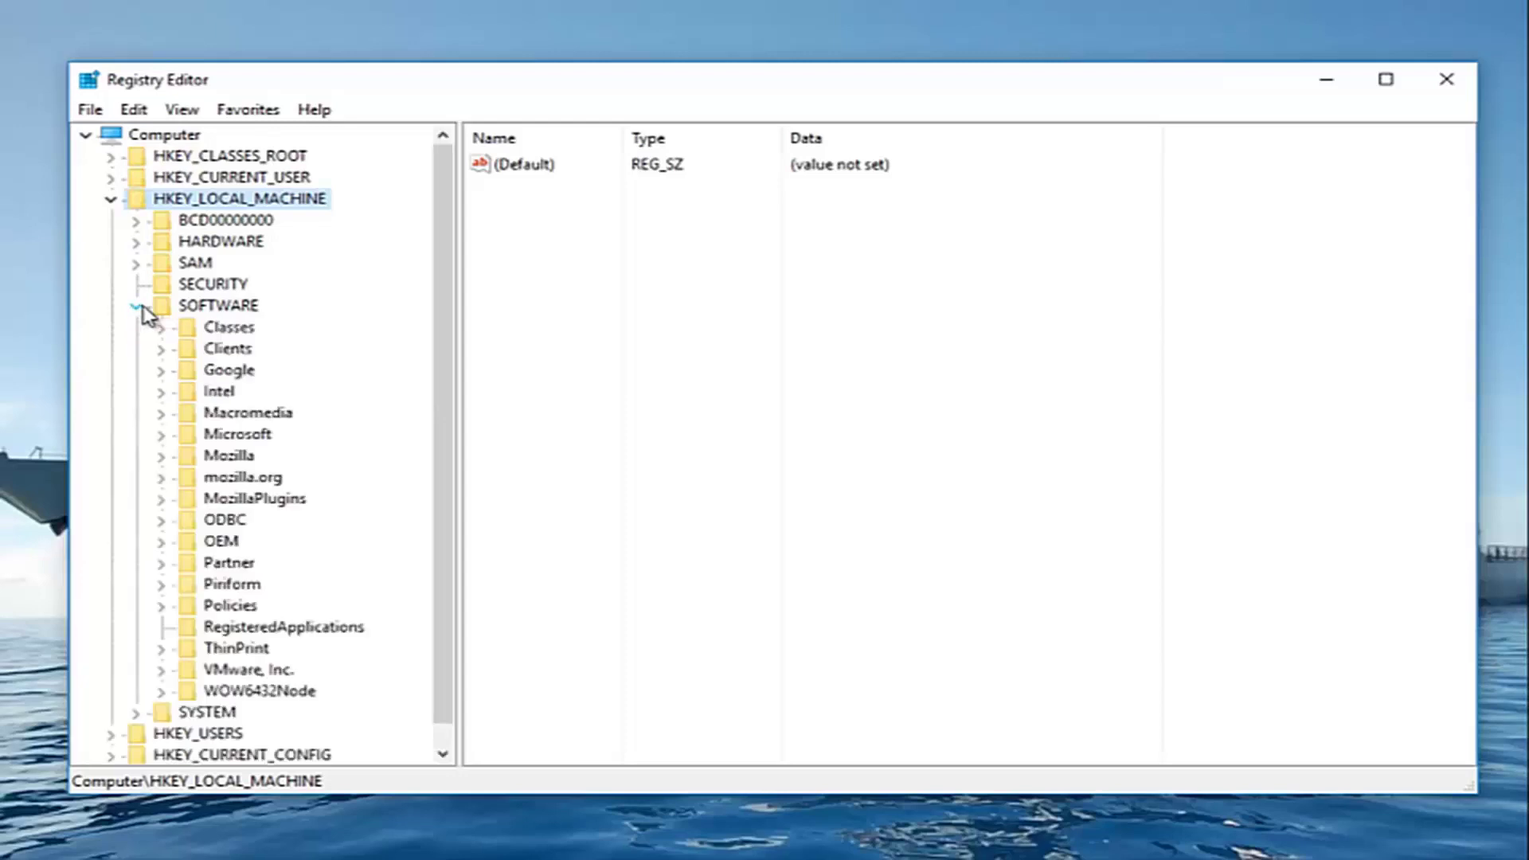
pyautogui.click(161, 435)
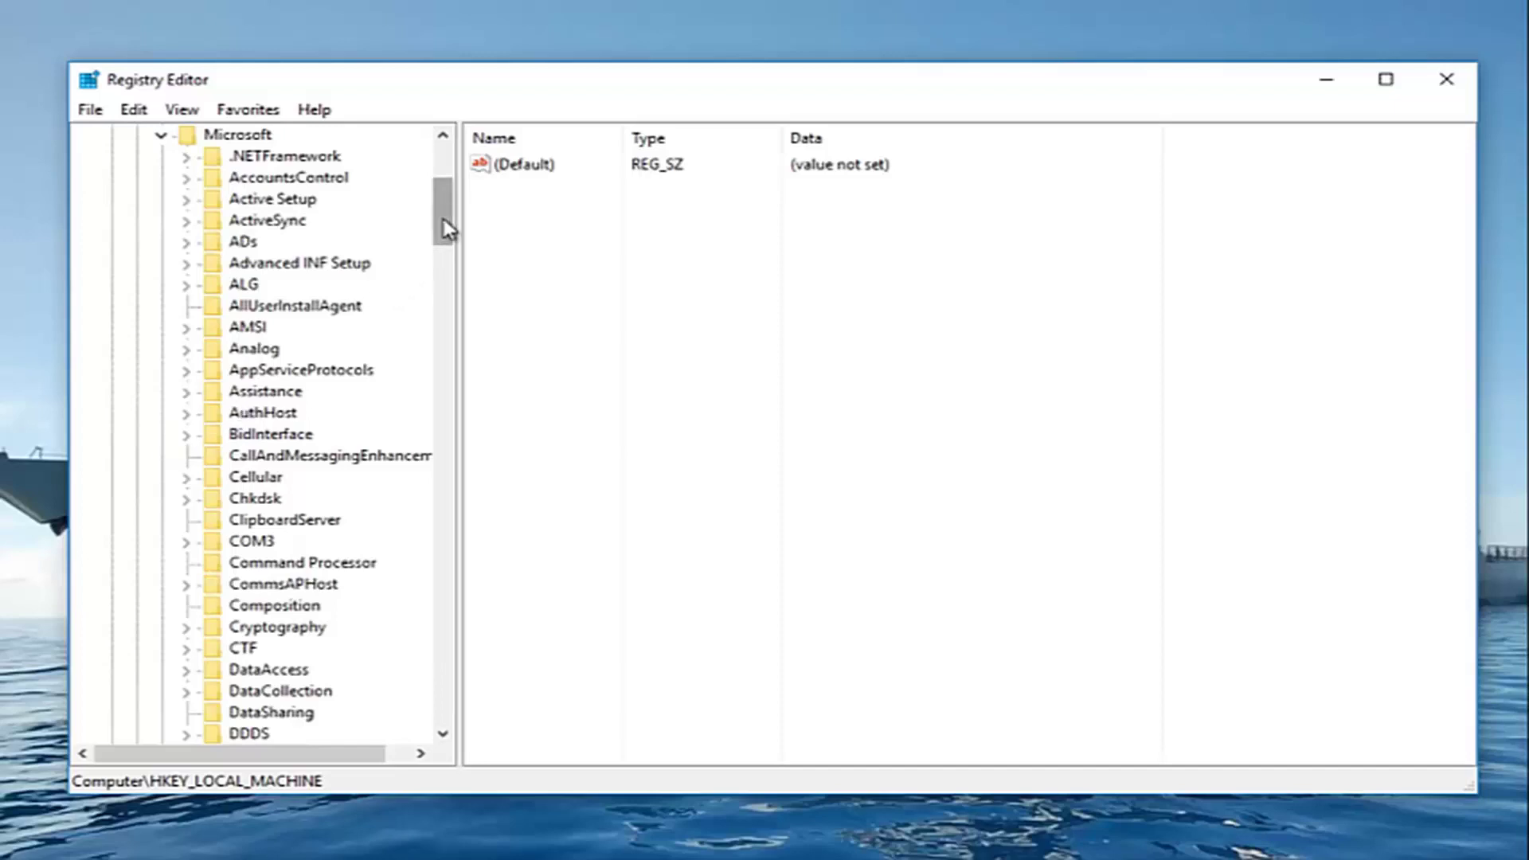
# - Expand the Windows NT key under Microsoft and its CurrentVersion subkey
pyautogui.moveTo(444, 231); pyautogui.dragTo(430, 674)
pyautogui.click(273, 371)
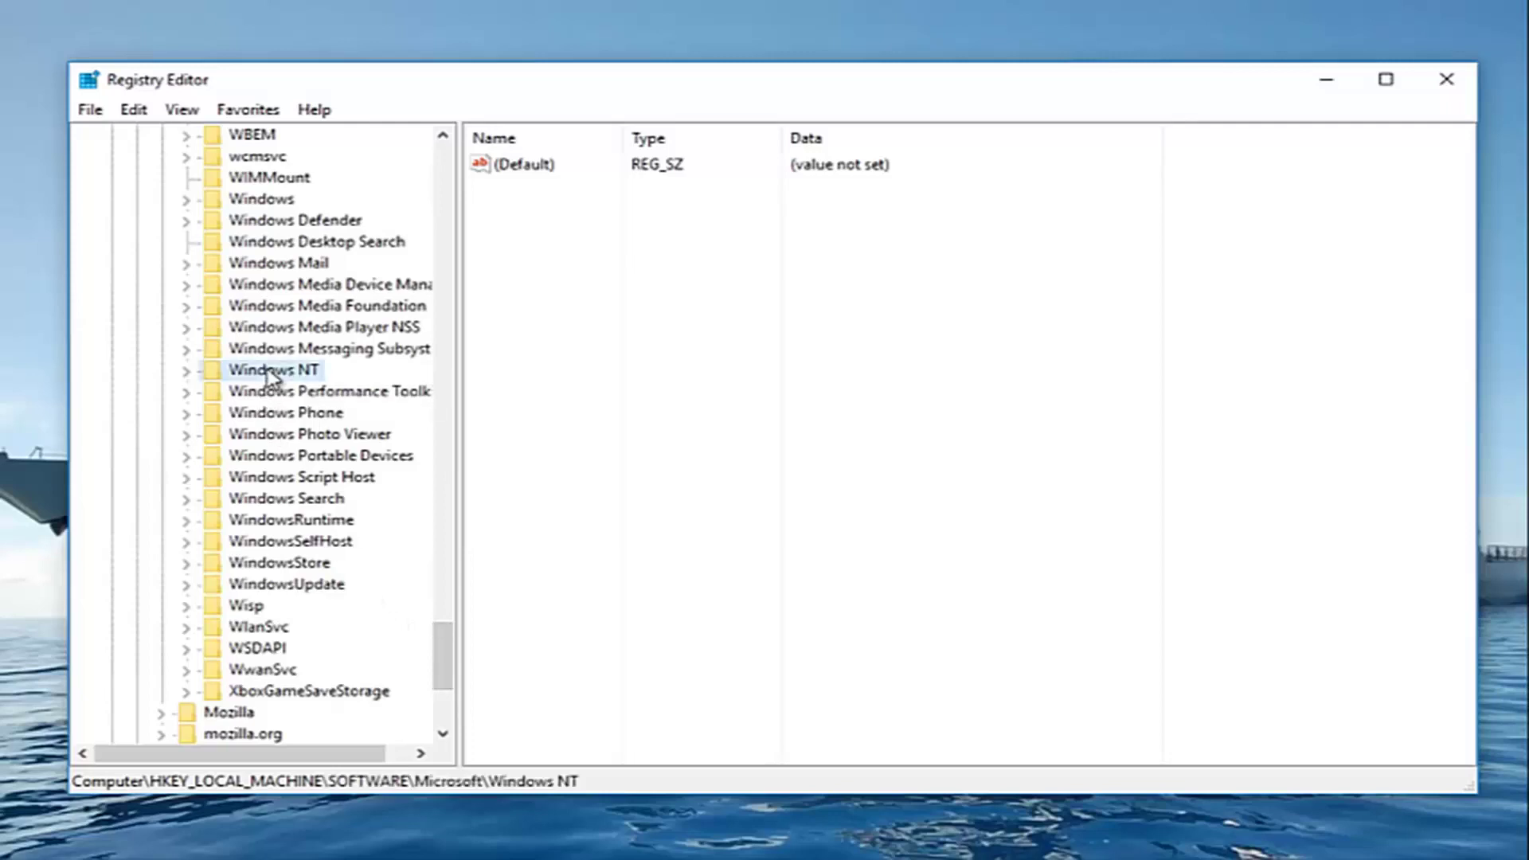
pyautogui.click(185, 372)
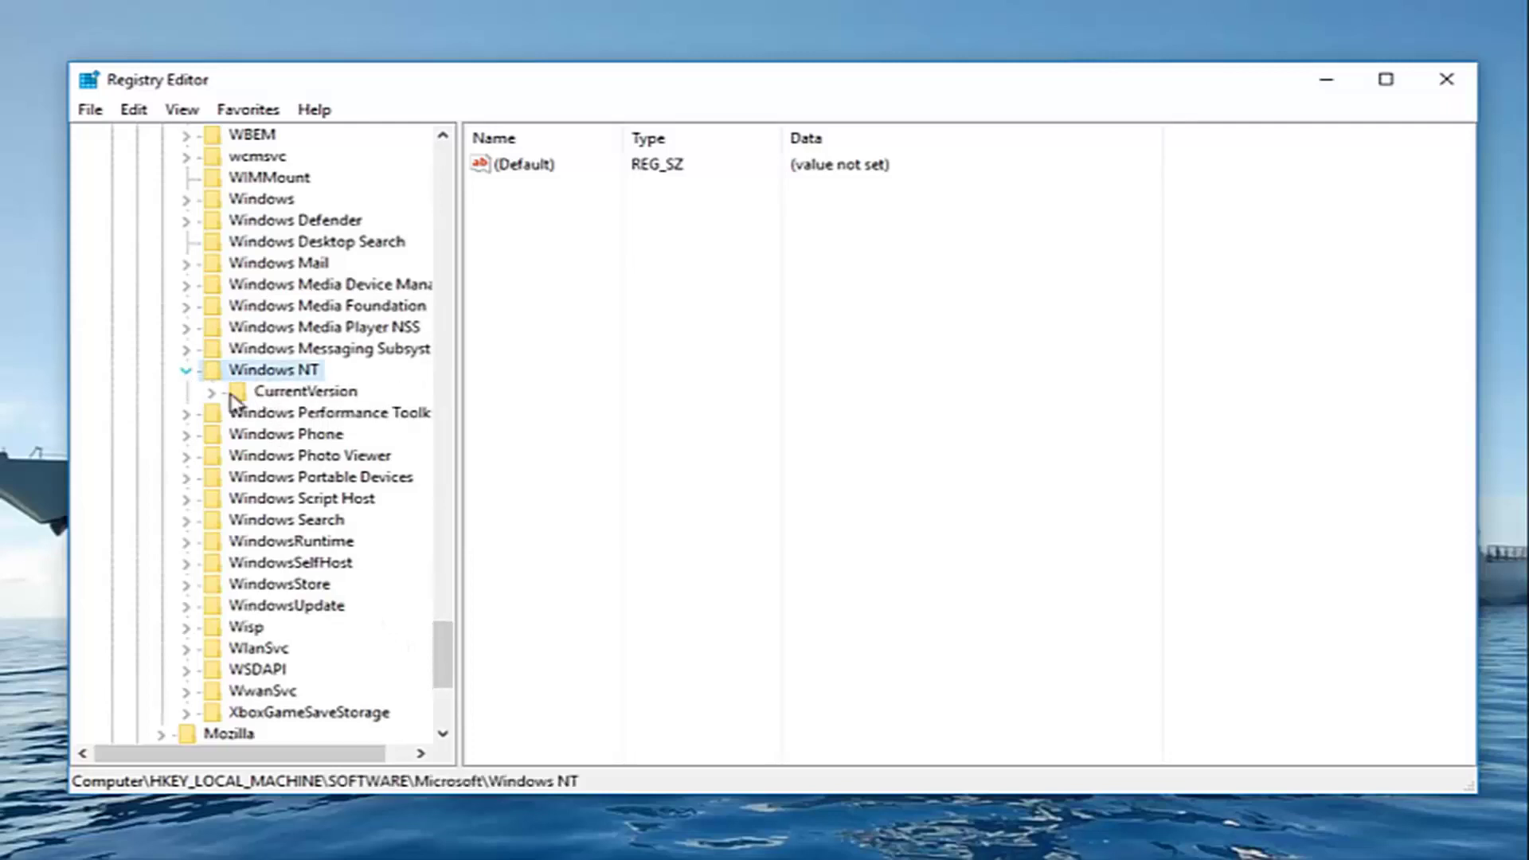
pyautogui.click(293, 392)
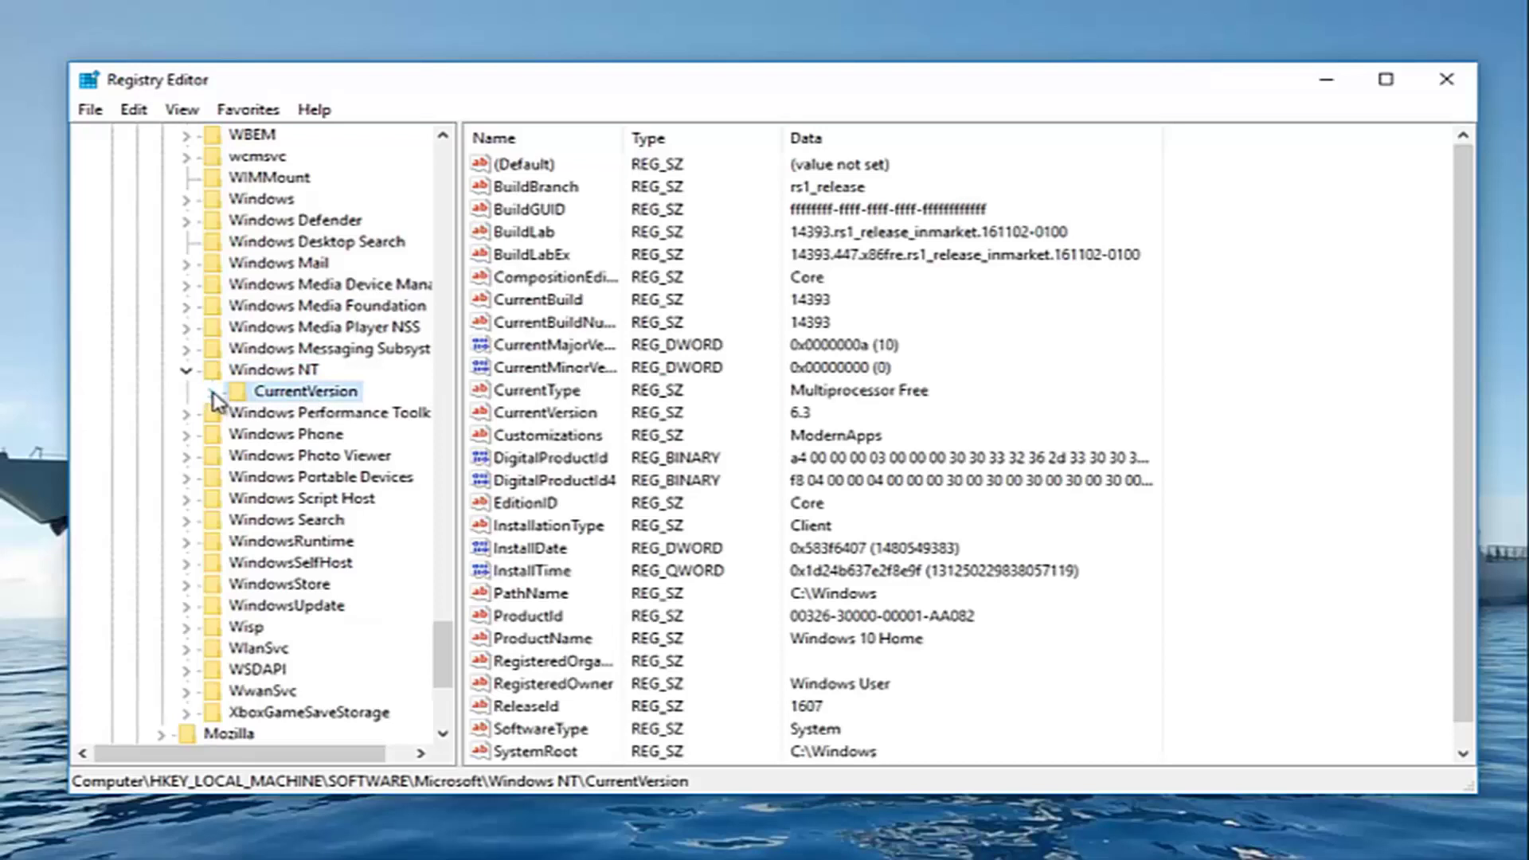
pyautogui.click(213, 392)
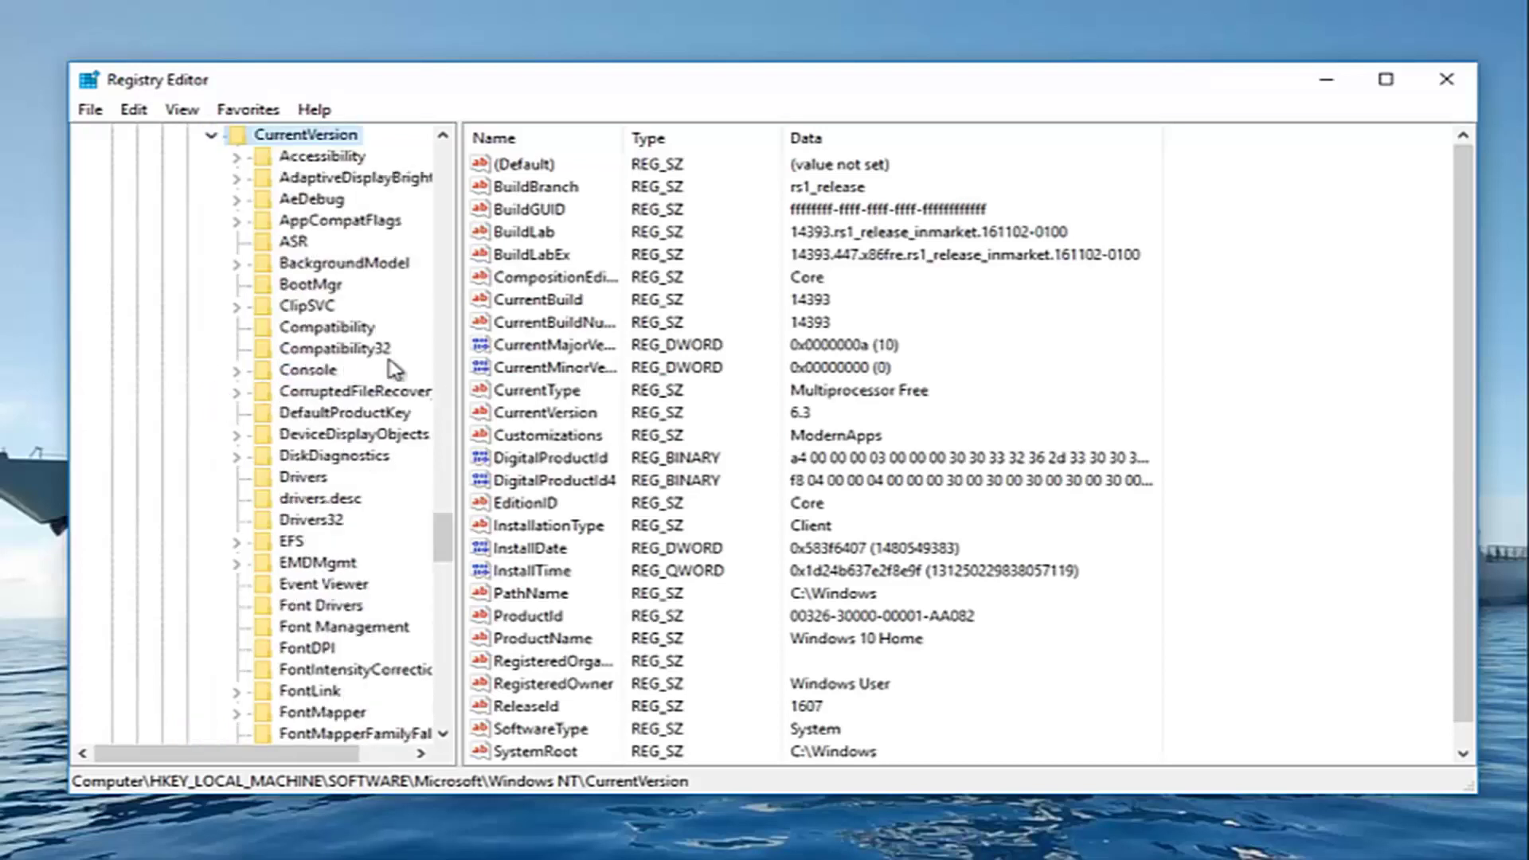
# - Widen the key tree and expand the ProfileList key under CurrentVersion
pyautogui.moveTo(460, 279); pyautogui.dragTo(599, 280)
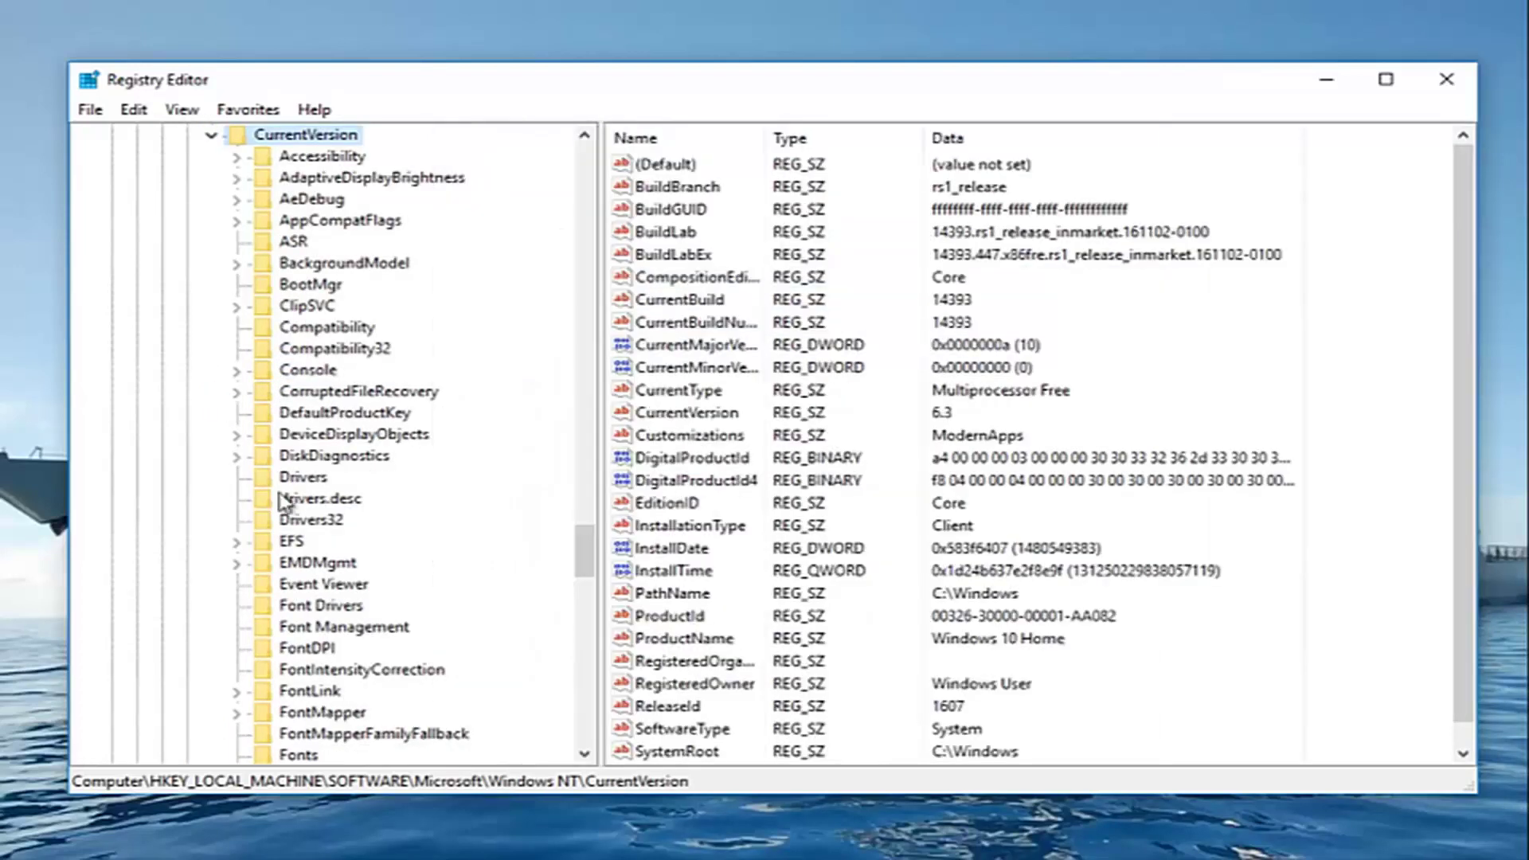
pyautogui.scroll(-12, 287, 503)
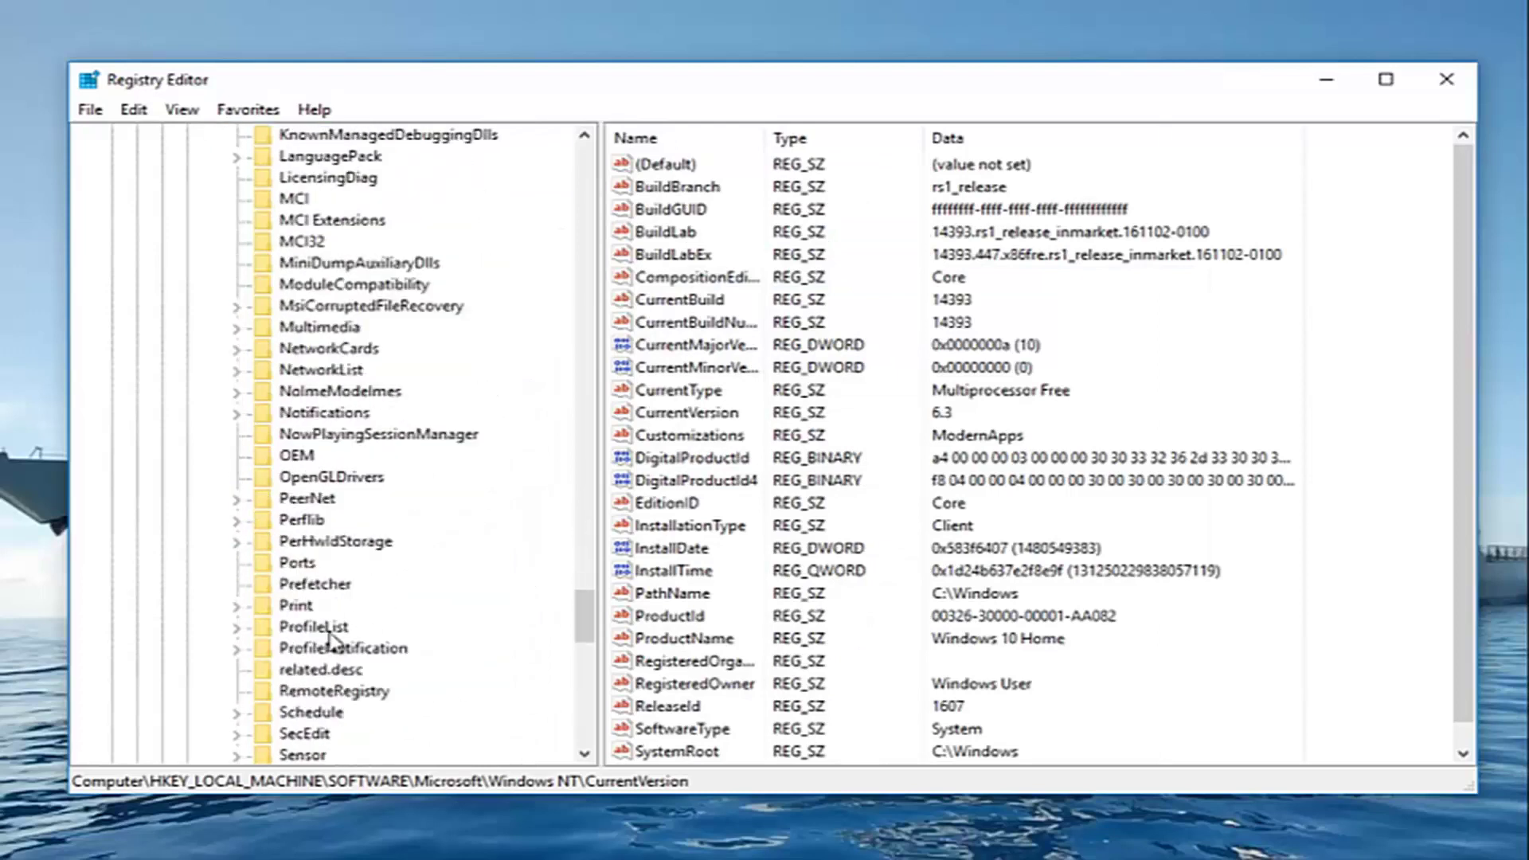
pyautogui.click(311, 629)
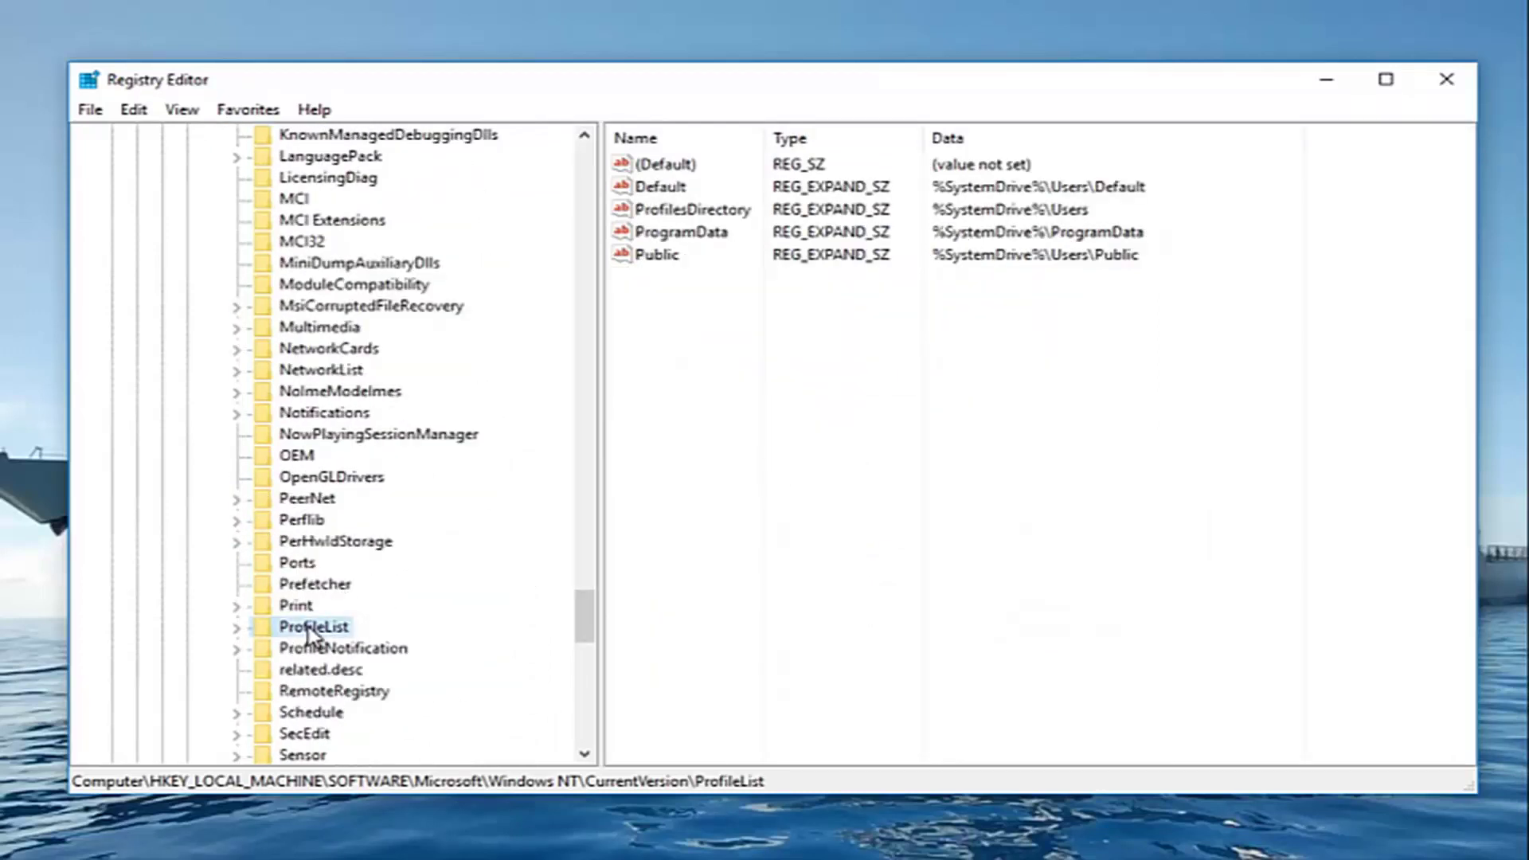
pyautogui.click(233, 630)
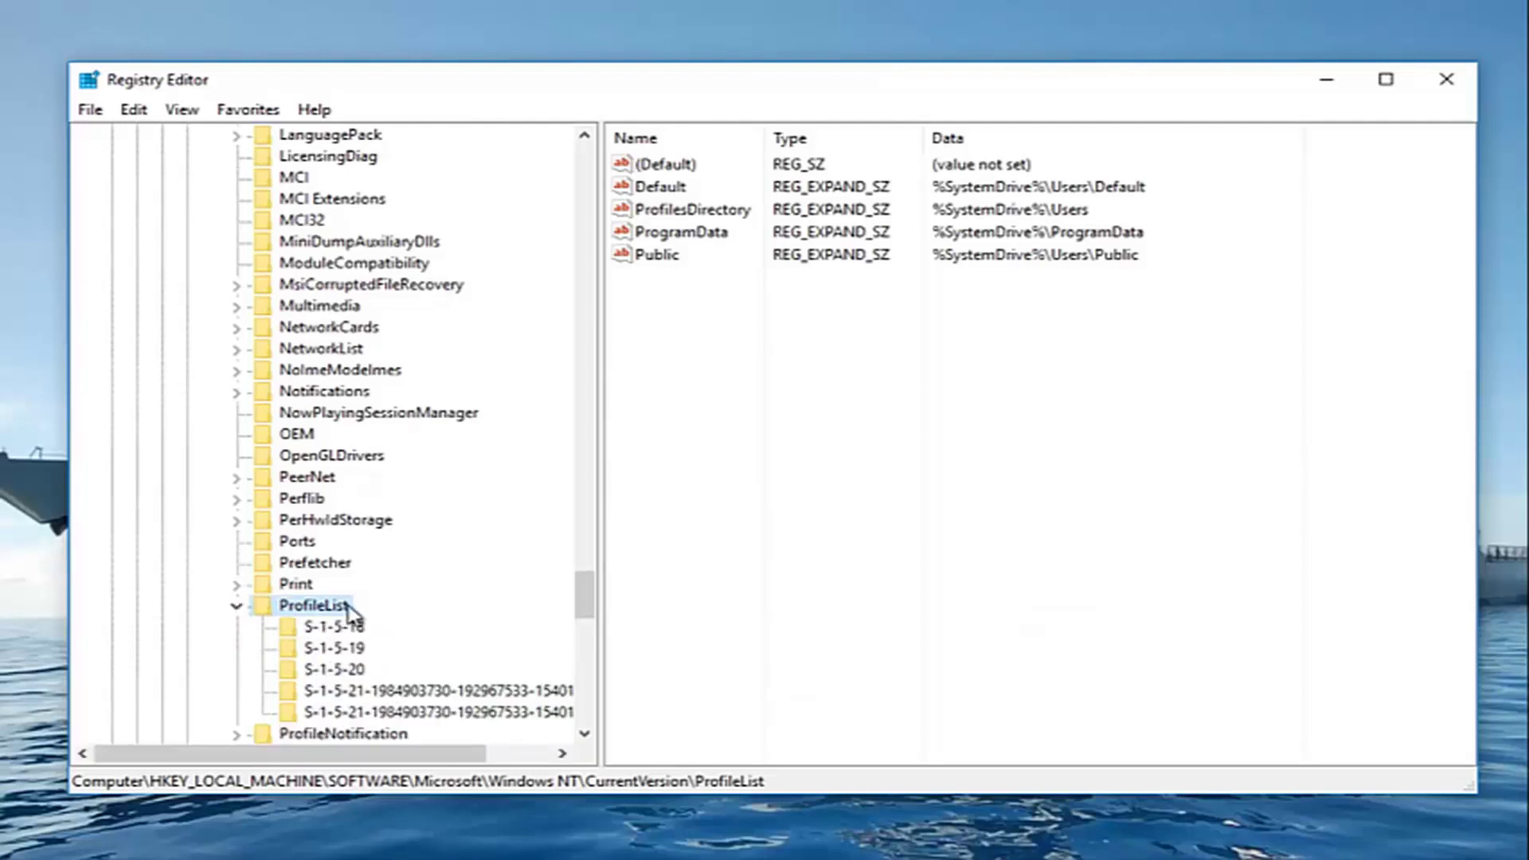
# - Inspect the ProfileImagePath value of the S-1-5-21 profile key ending in 1000, then close it without editing
pyautogui.click(332, 694)
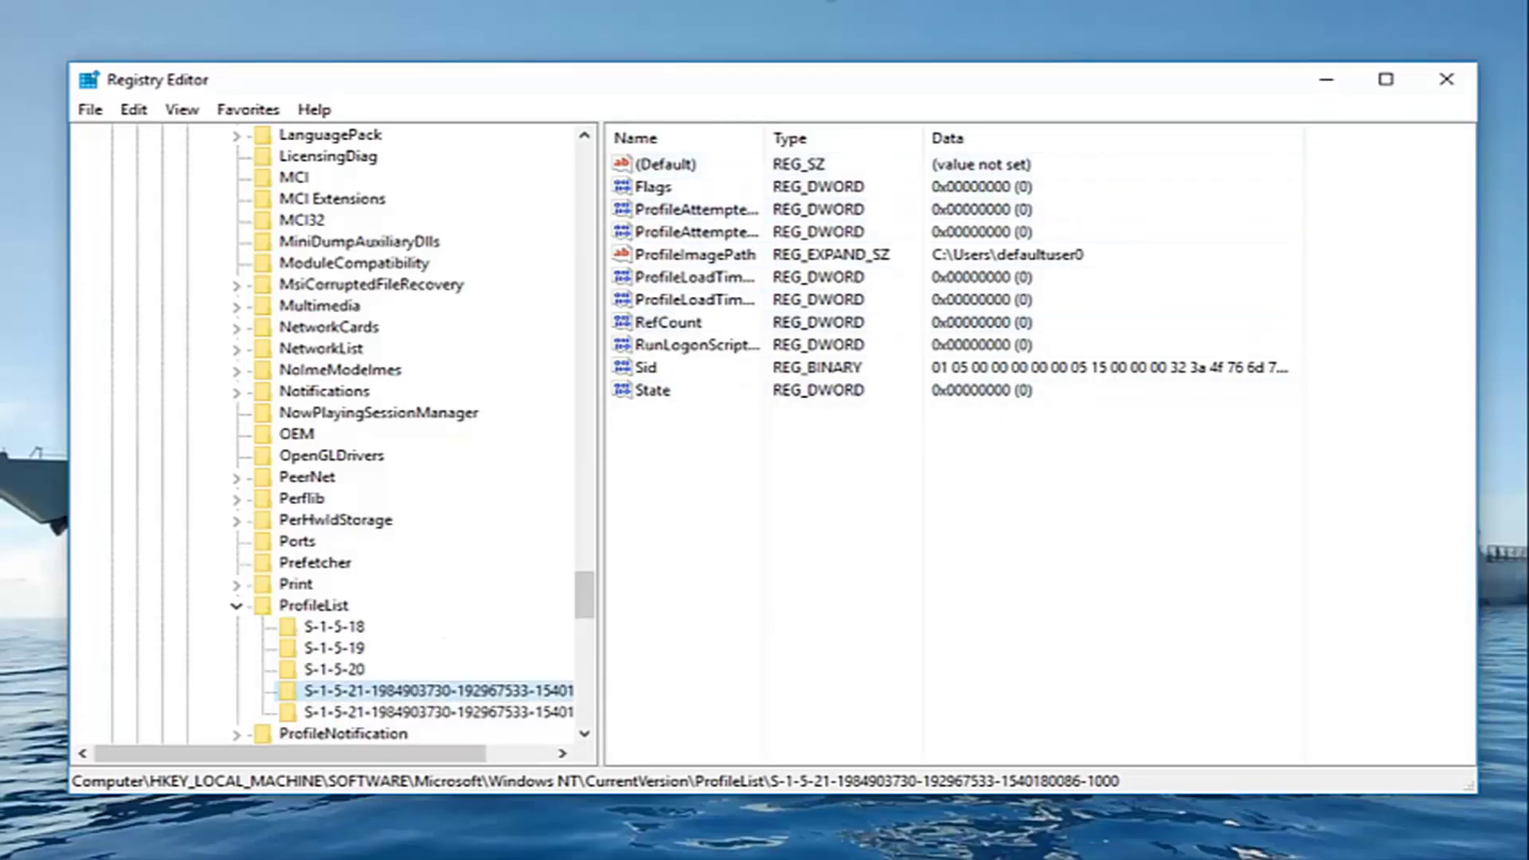
pyautogui.moveTo(765, 132); pyautogui.dragTo(912, 128)
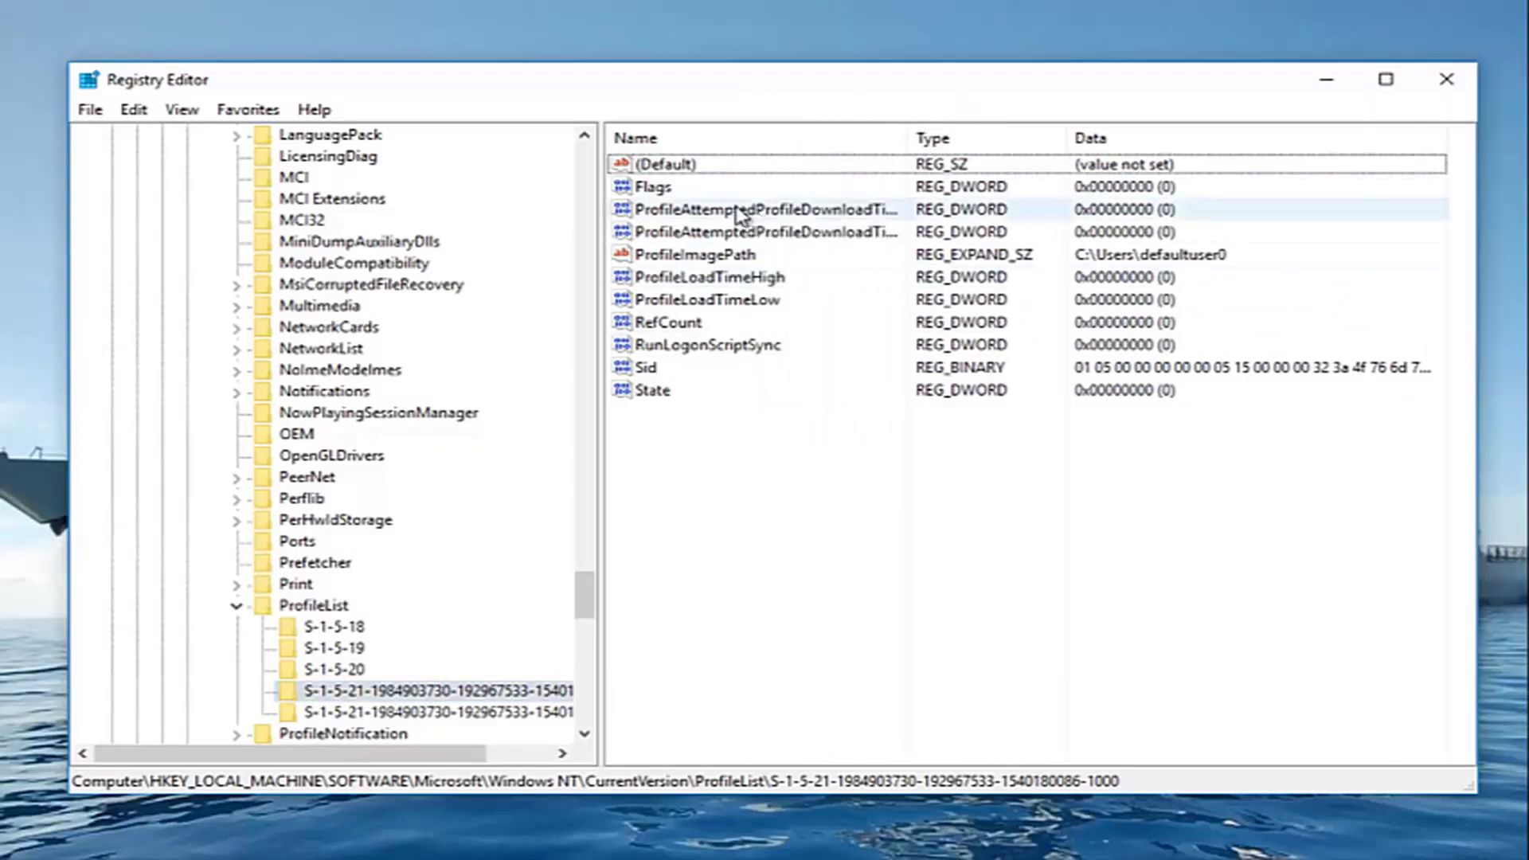
pyautogui.doubleClick(645, 256)
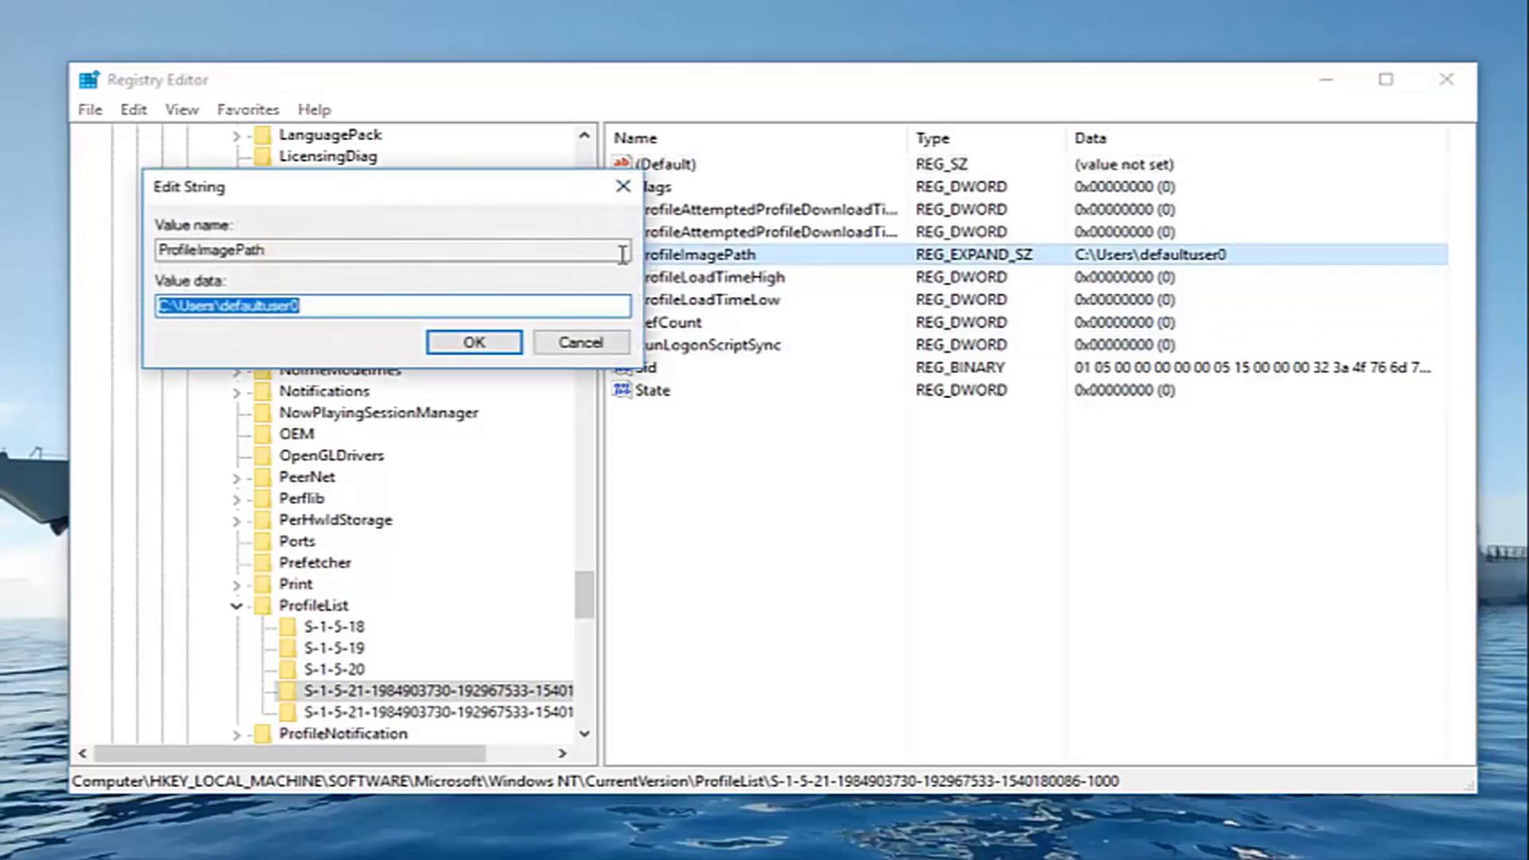
pyautogui.moveTo(404, 199); pyautogui.dragTo(933, 212)
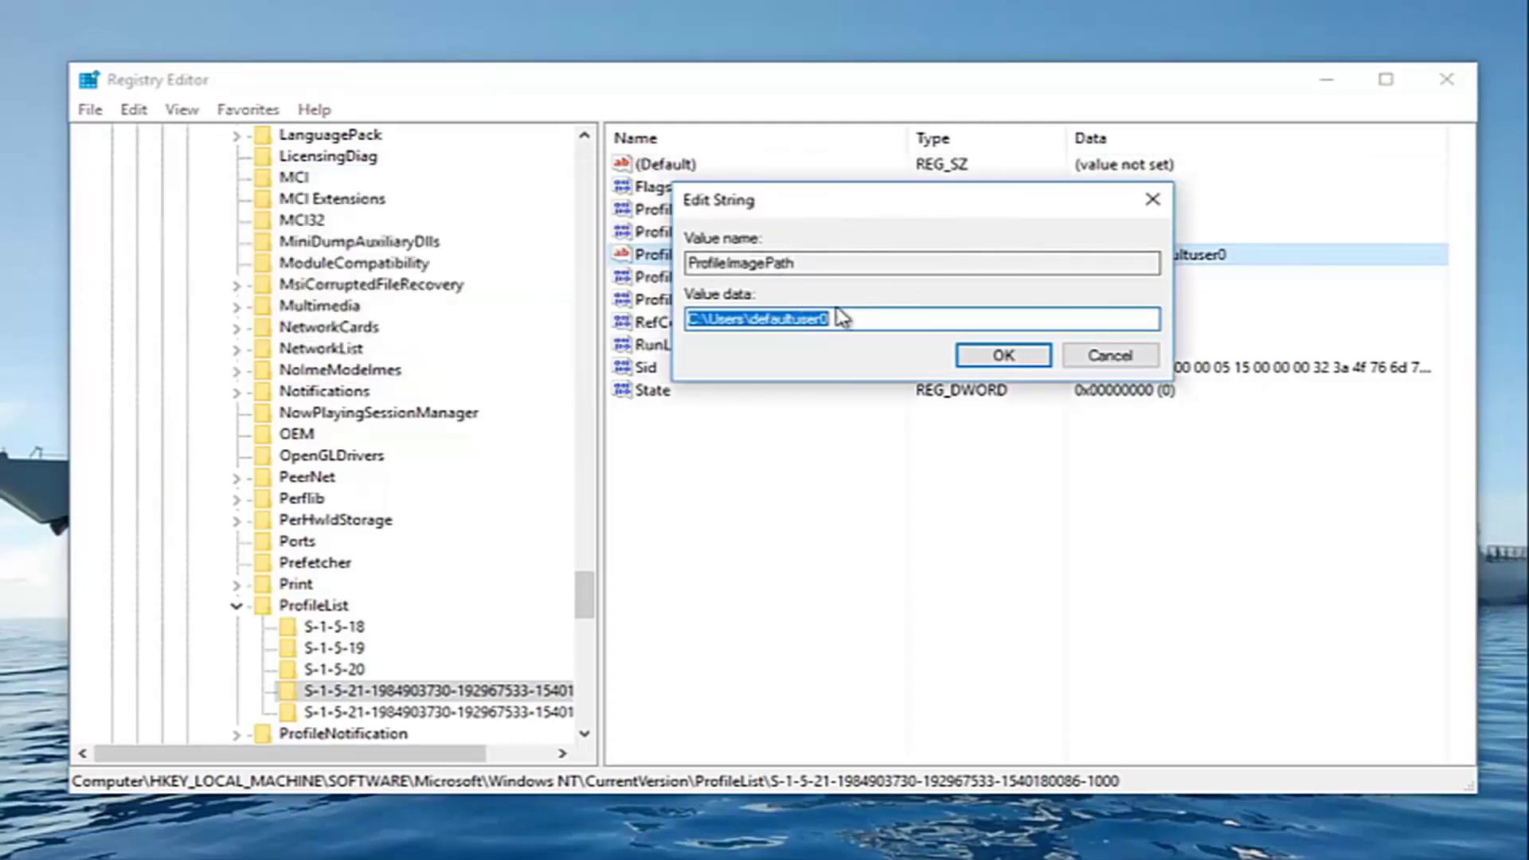
pyautogui.click(1152, 199)
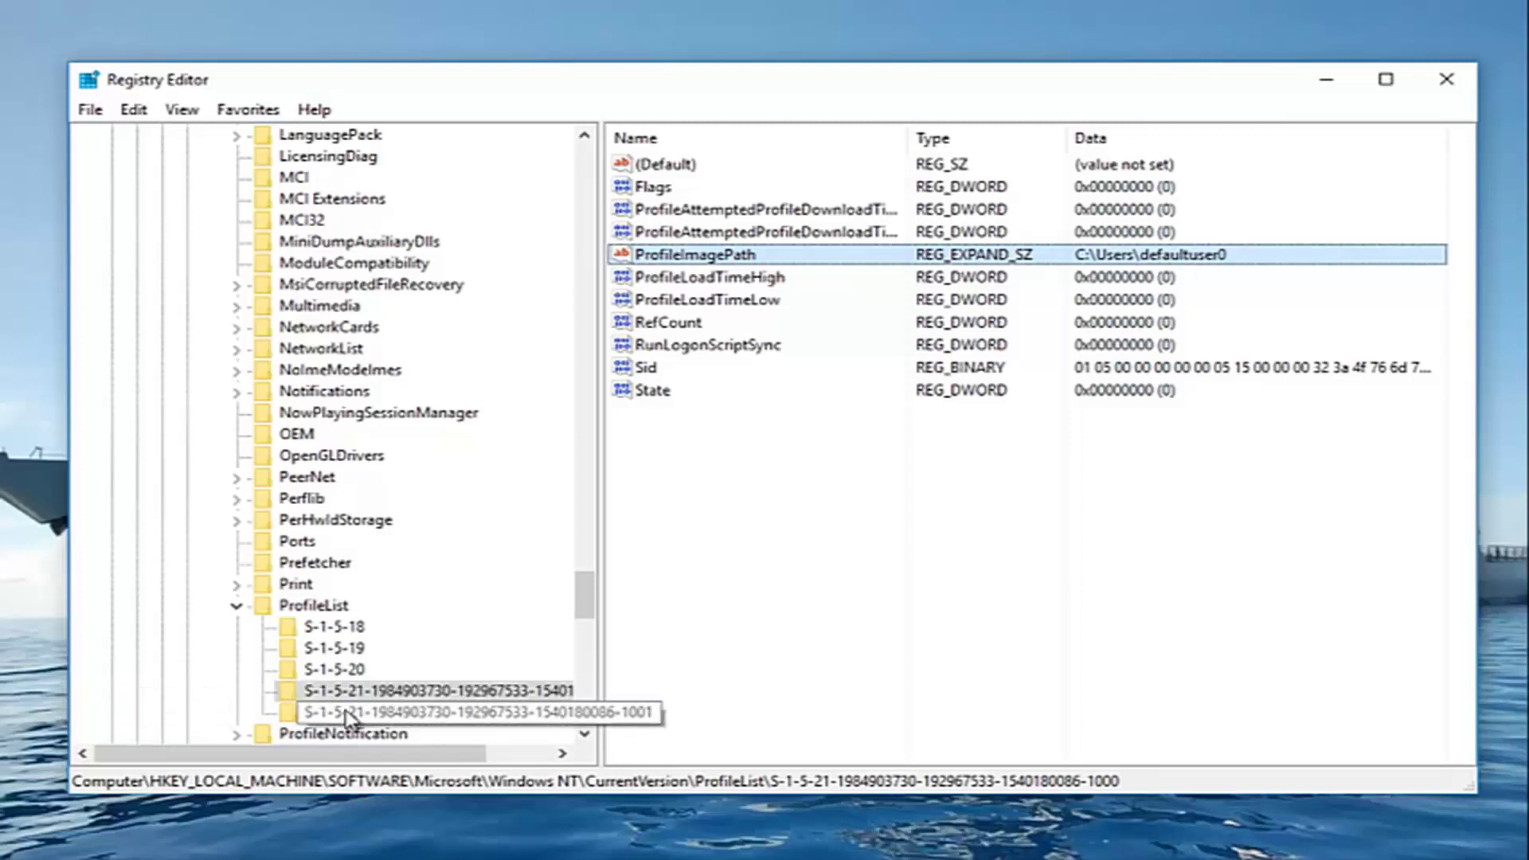
# - Examine the full name and values of the S-1-5-21 profile key ending in 1001
pyautogui.moveTo(344, 753); pyautogui.dragTo(455, 754)
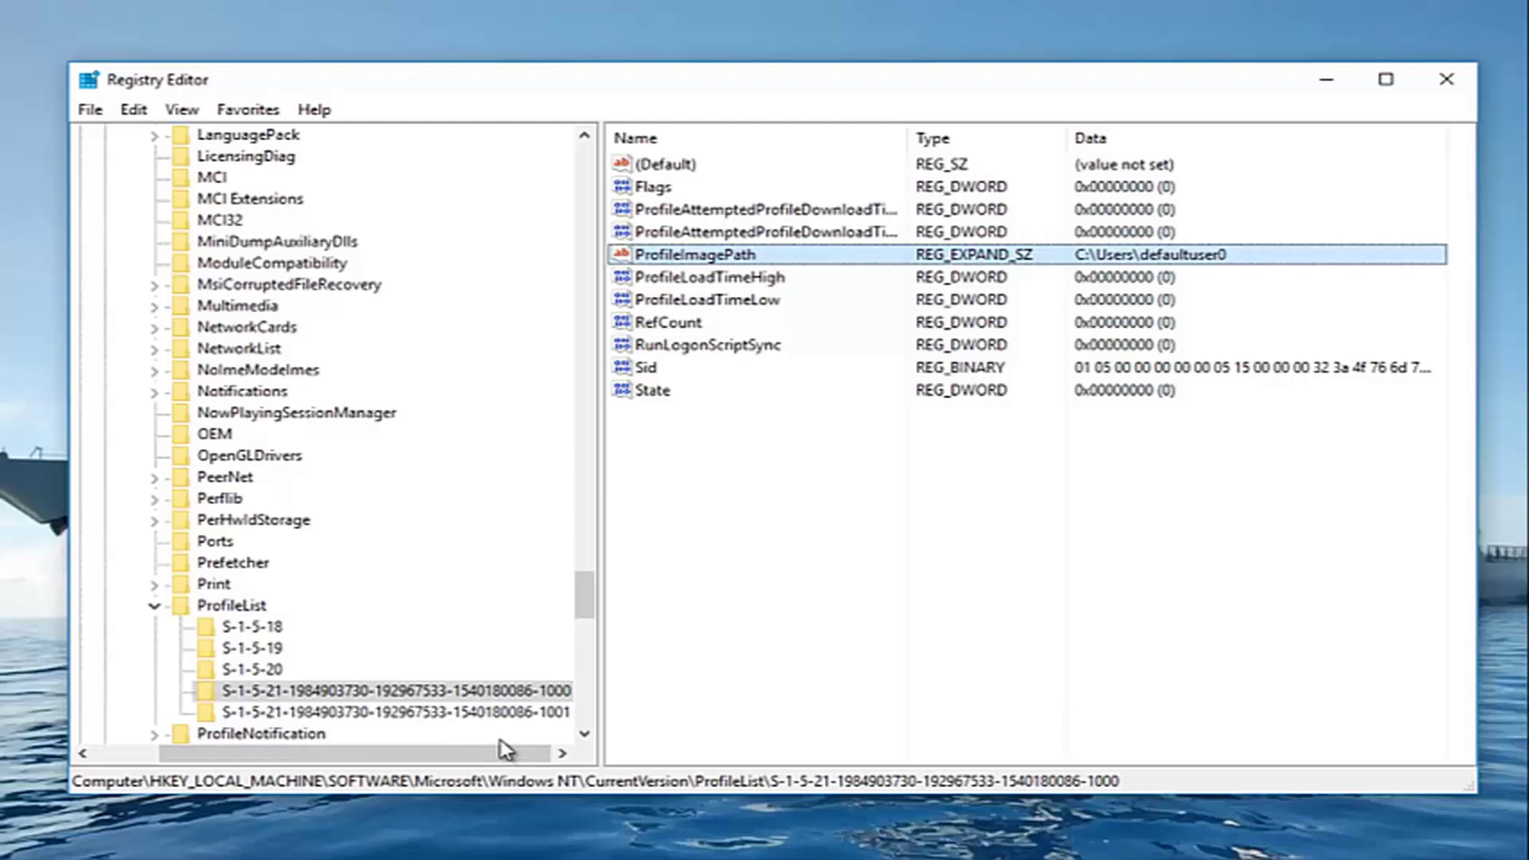
pyautogui.click(342, 711)
pyautogui.moveTo(330, 753); pyautogui.dragTo(350, 760)
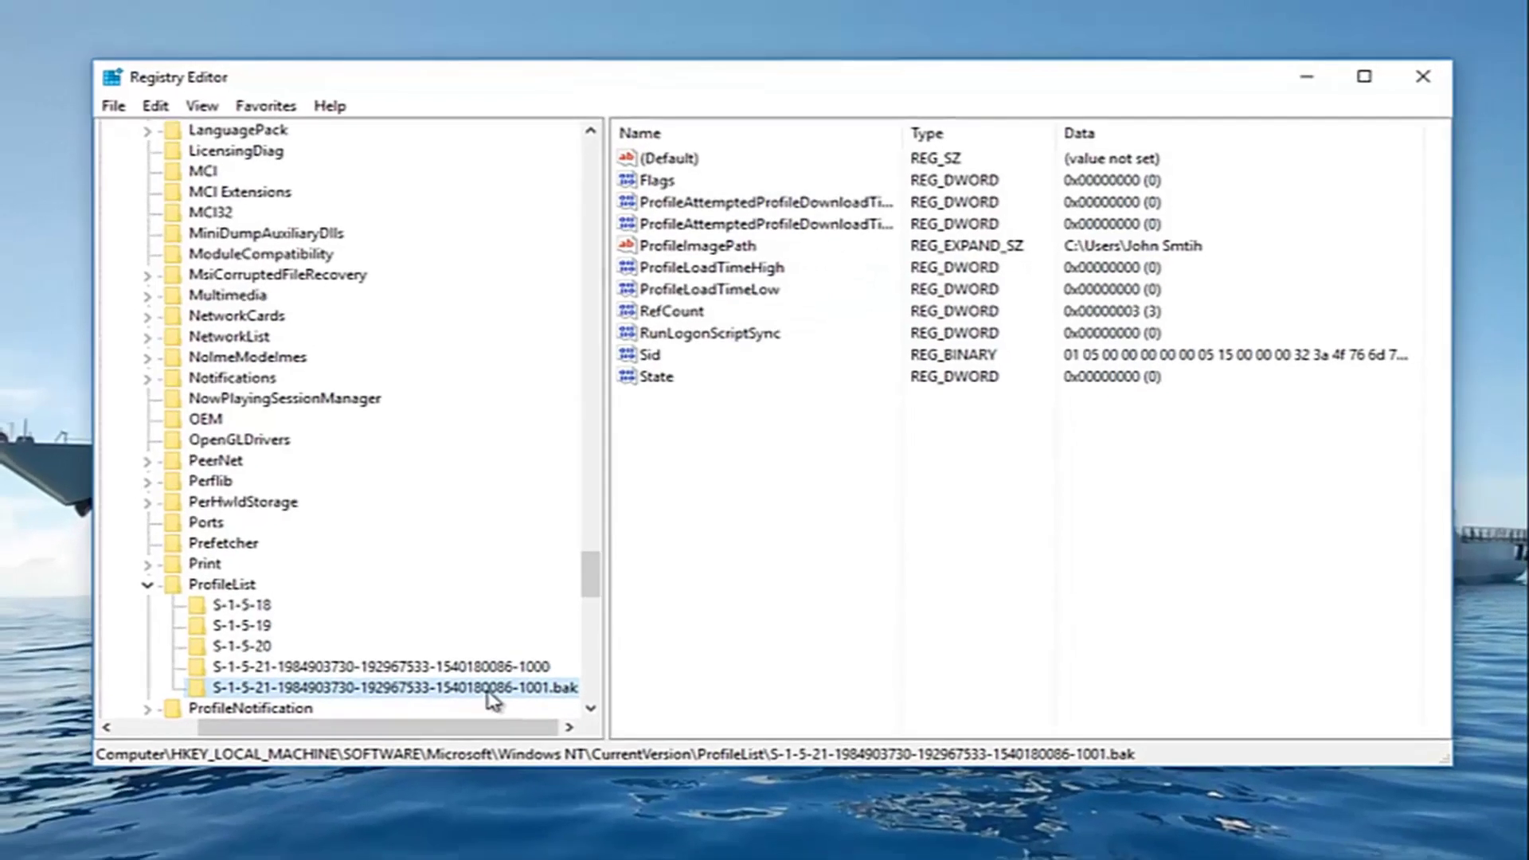
# - Rename the S-1-5-21 profile key ending in 1000 by appending .ba to its name
pyautogui.click(302, 697)
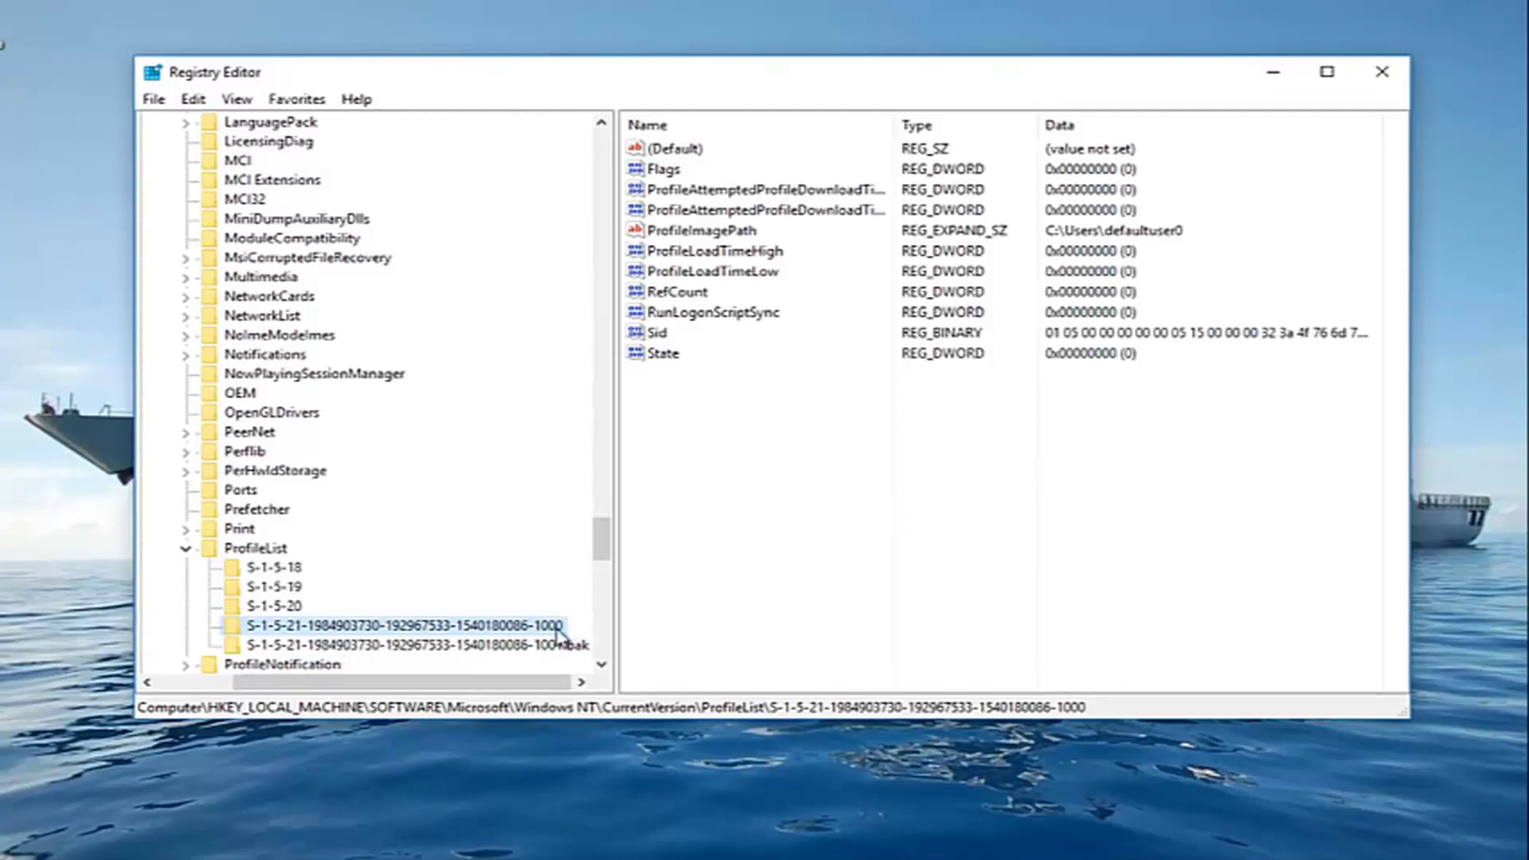
pyautogui.rightClick(396, 629)
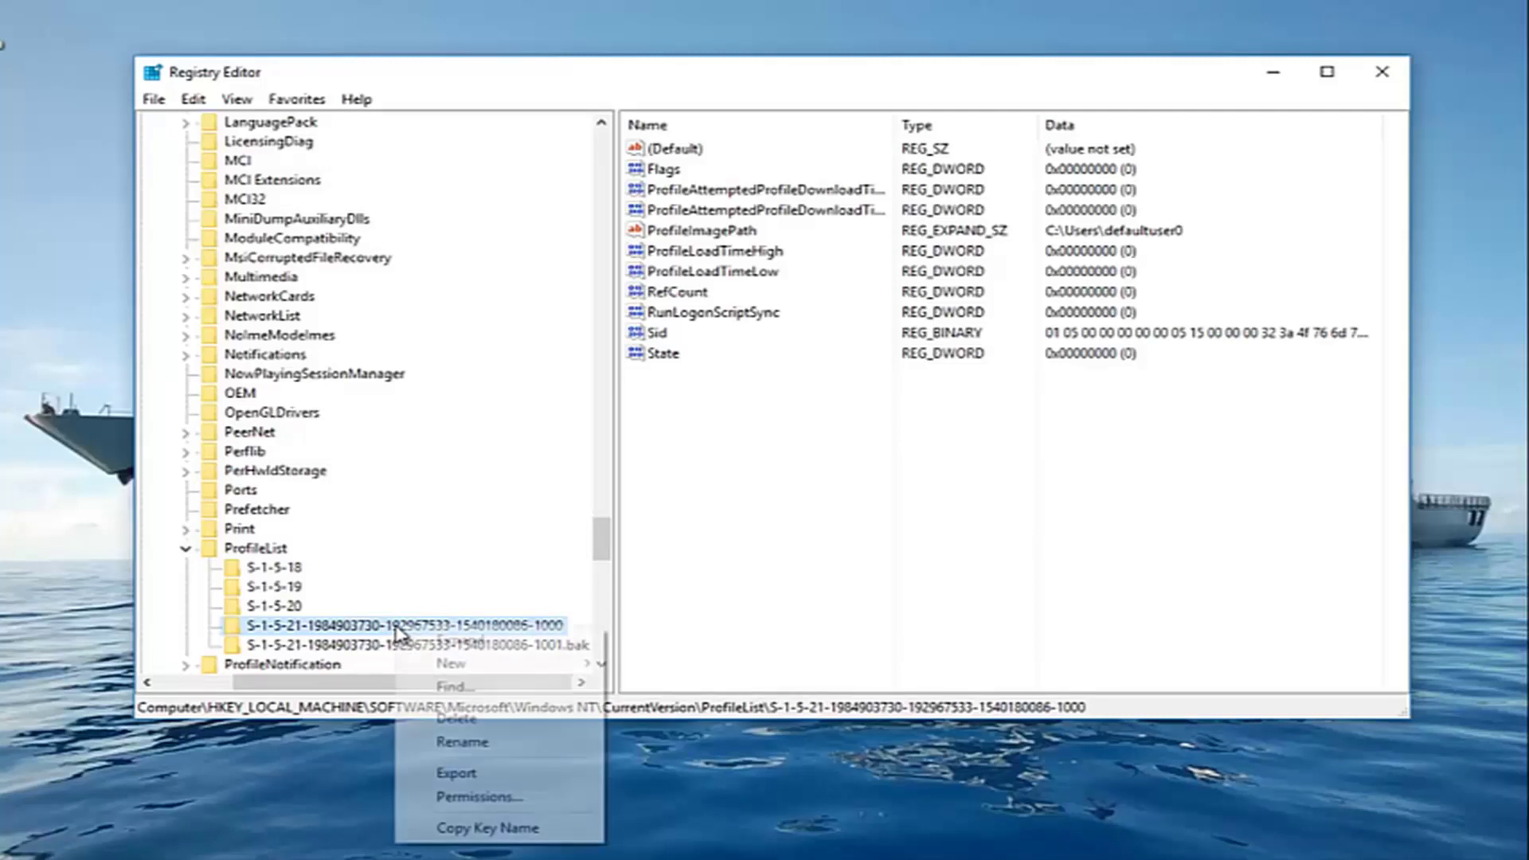
pyautogui.click(431, 742)
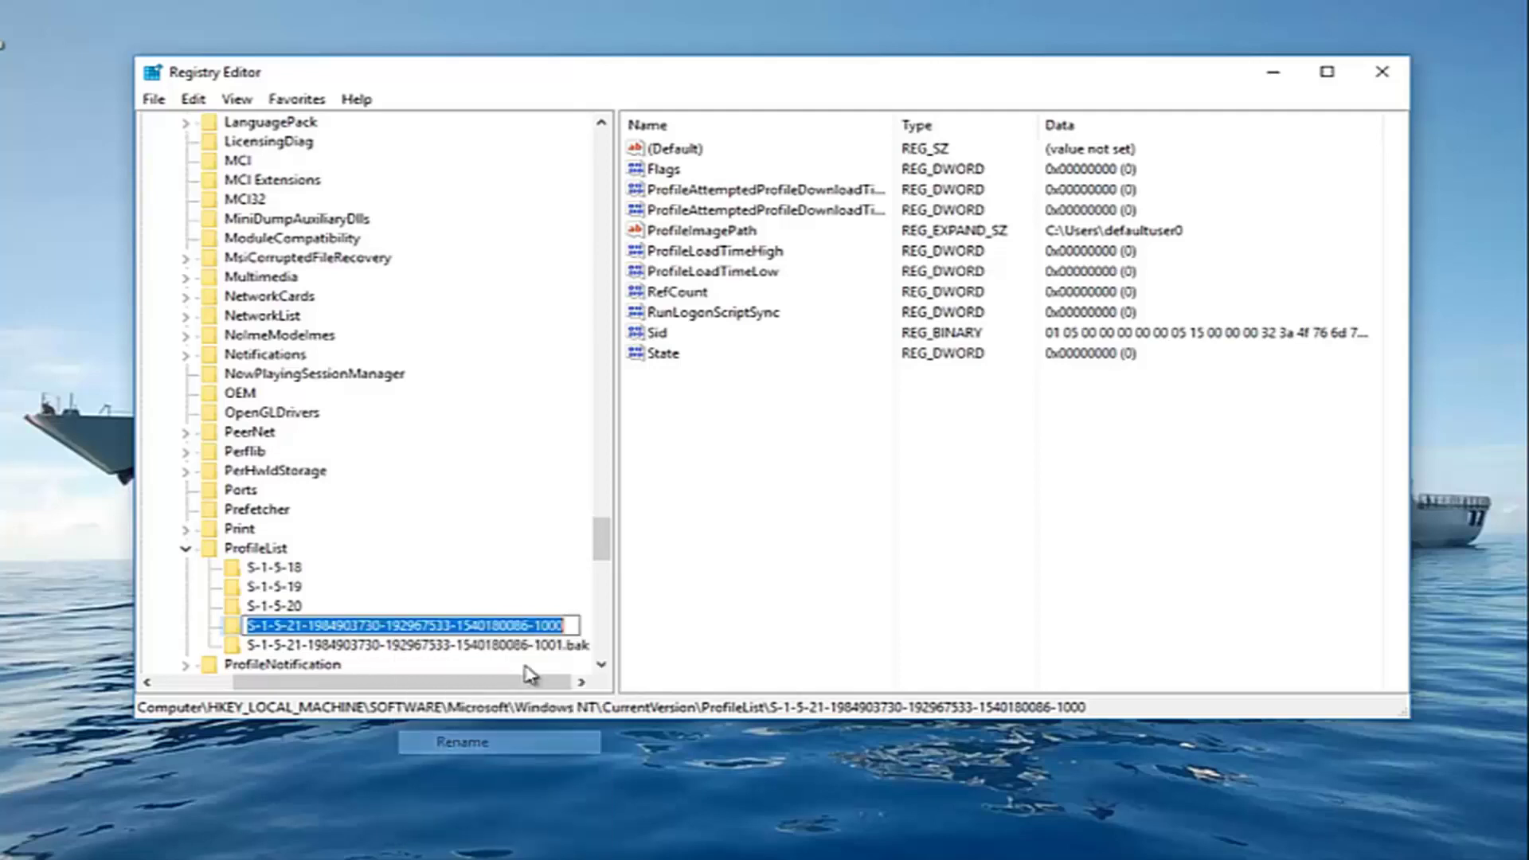
pyautogui.click(549, 623)
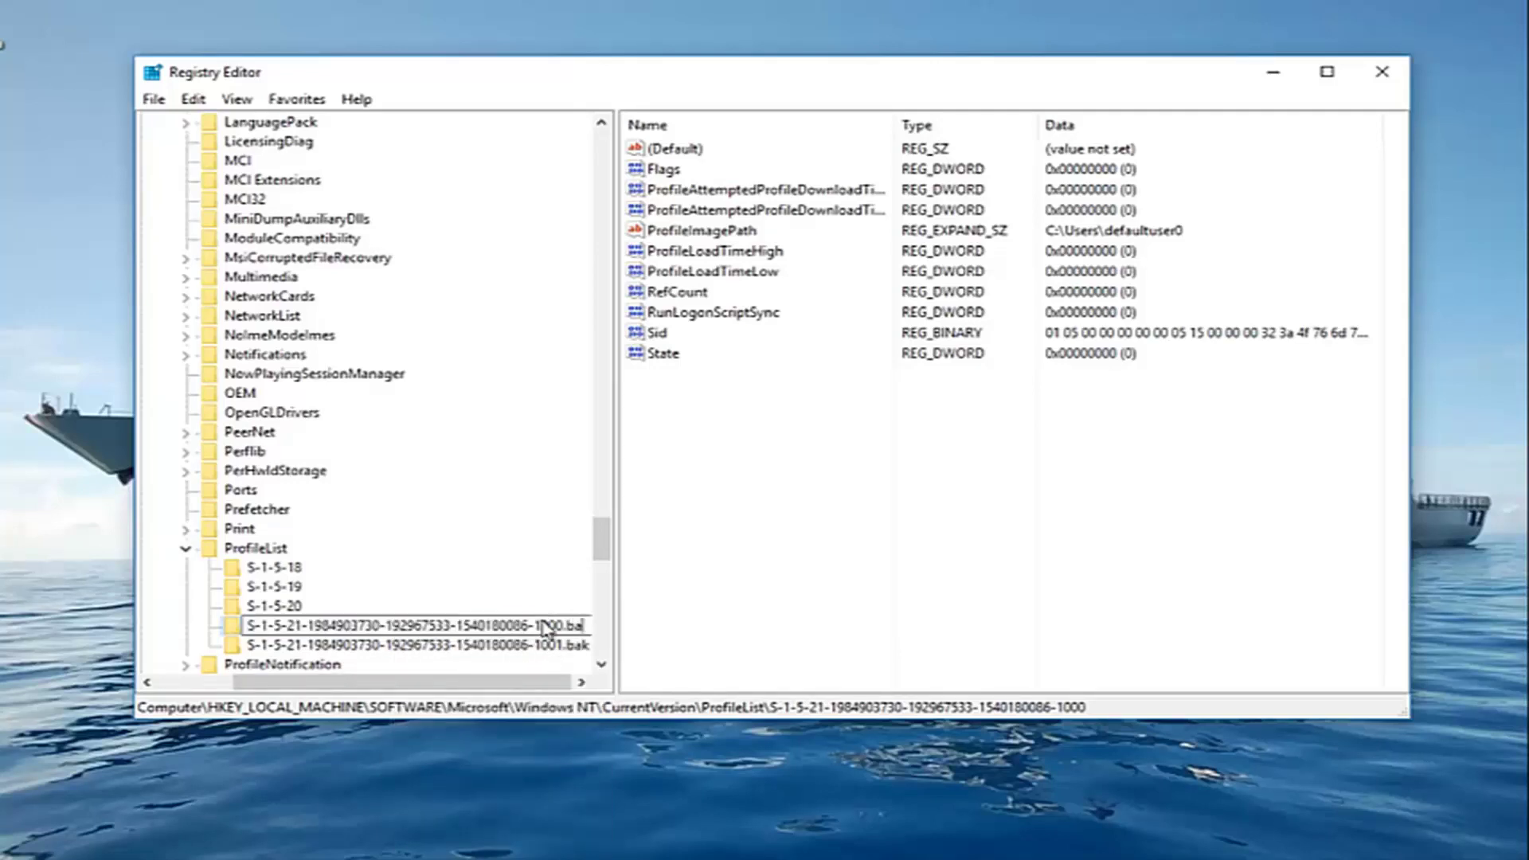
pyautogui.press('Return')
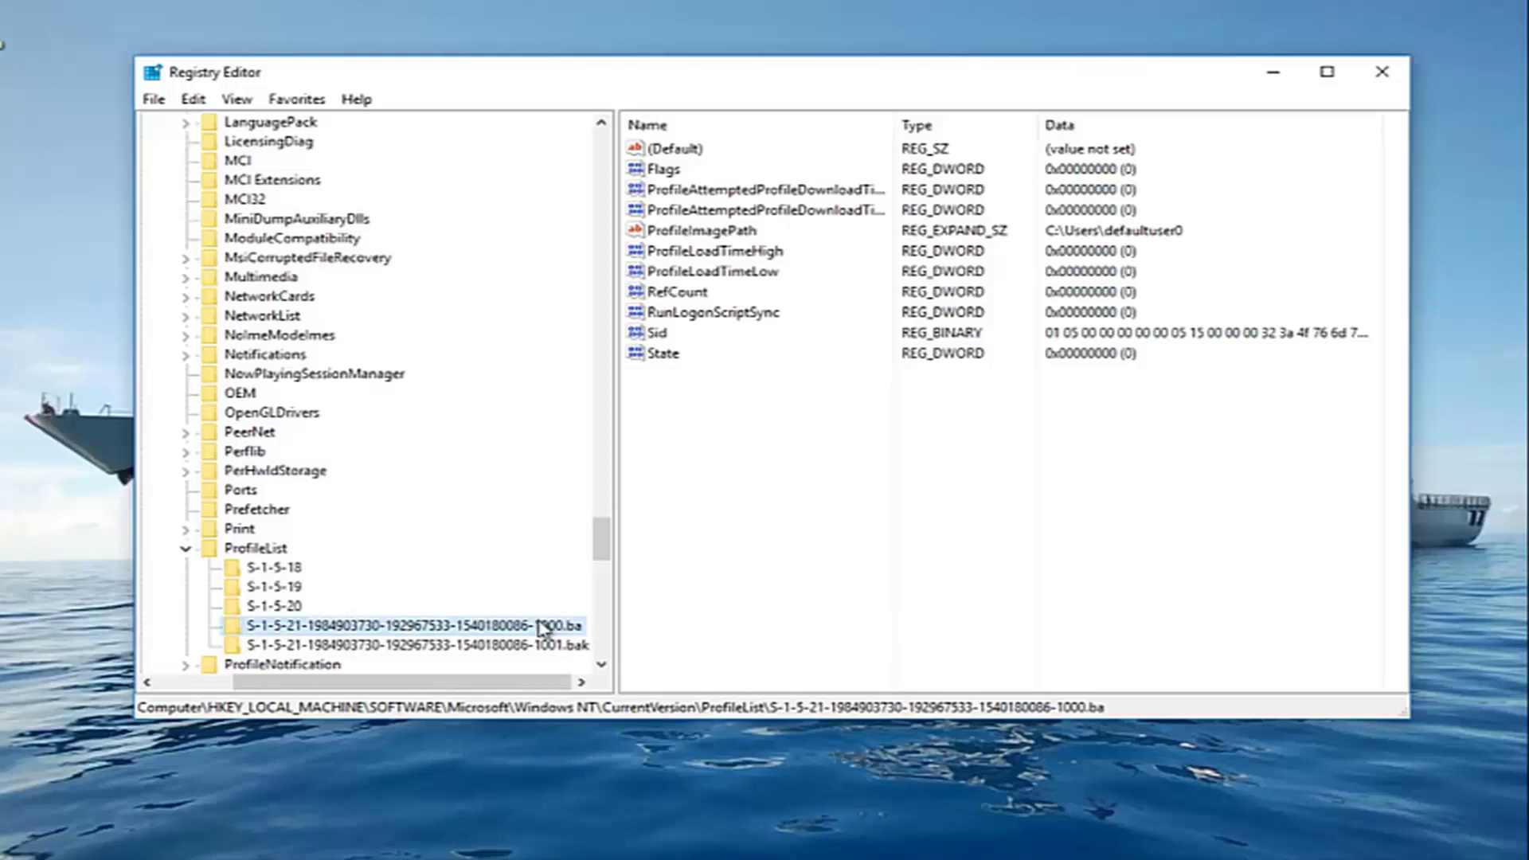
# - Rename the S-1-5-21 profile key ending in 1001.bak by removing the .bak suffix from its name
pyautogui.click(579, 649)
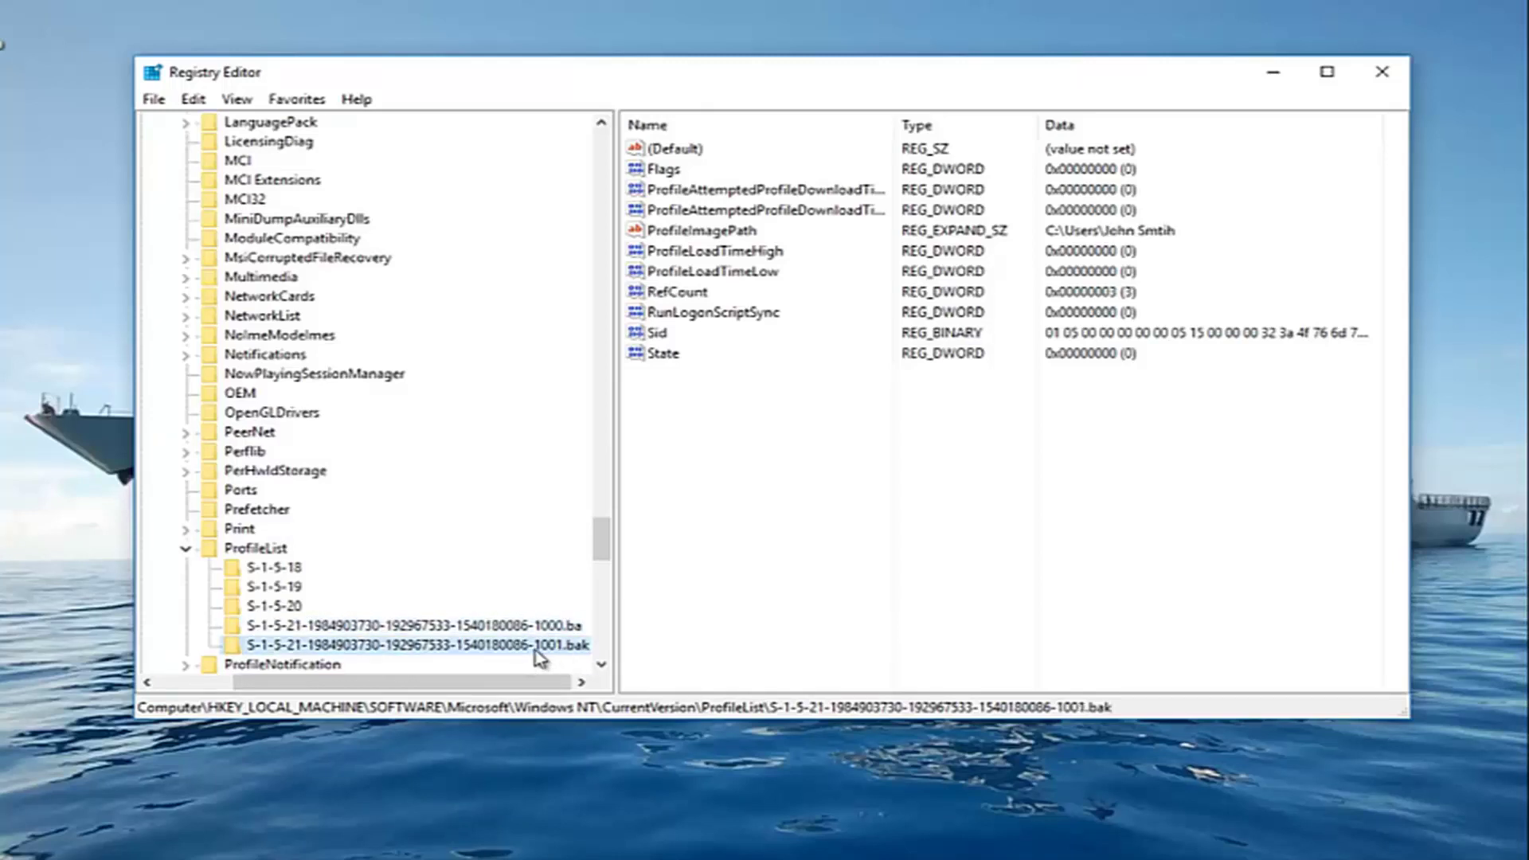
pyautogui.rightClick(489, 653)
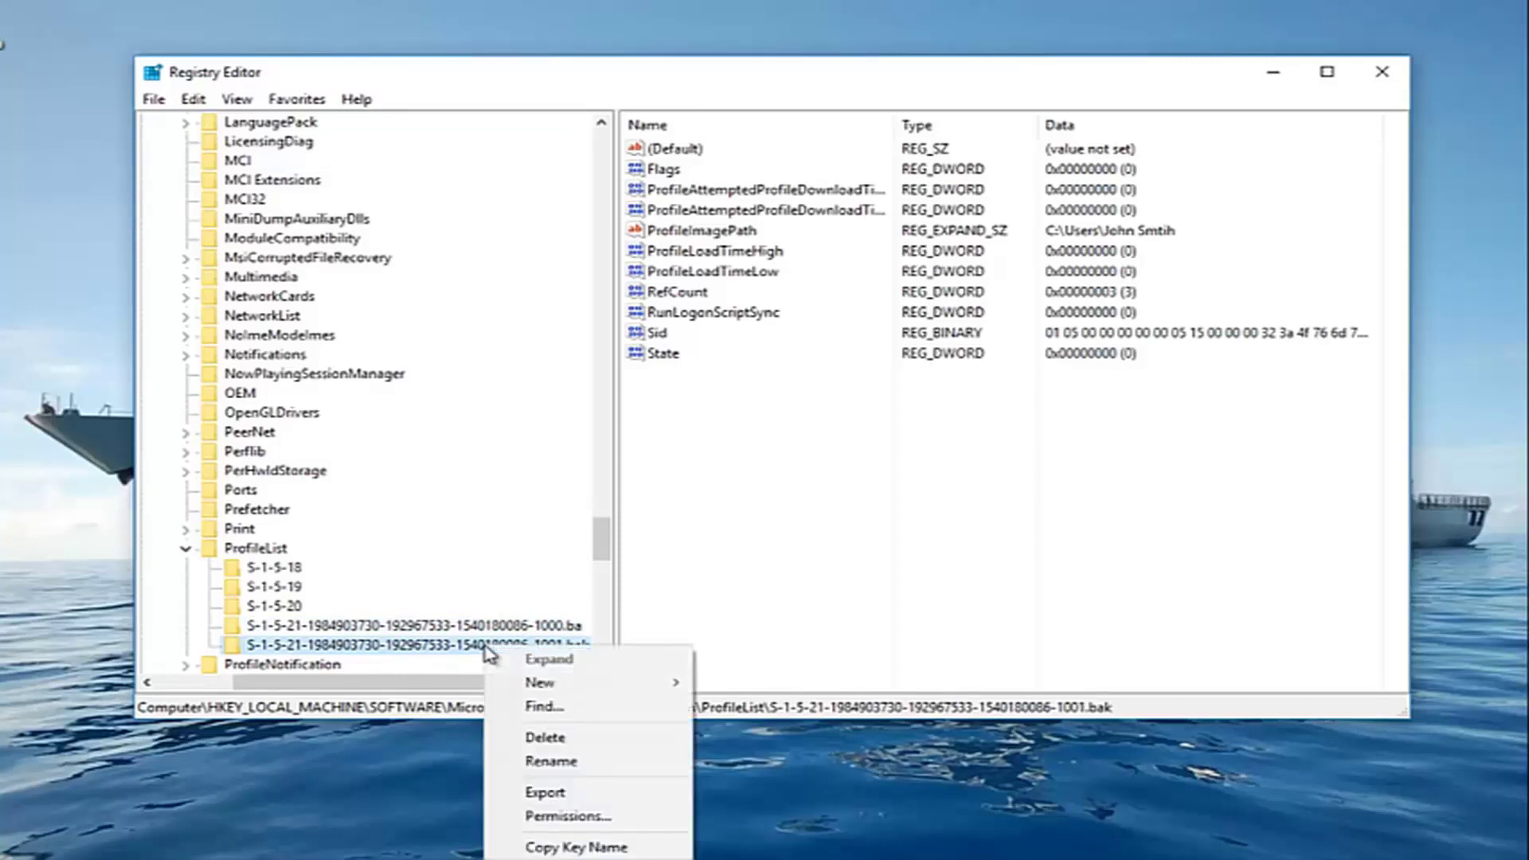
pyautogui.click(542, 761)
pyautogui.click(563, 645)
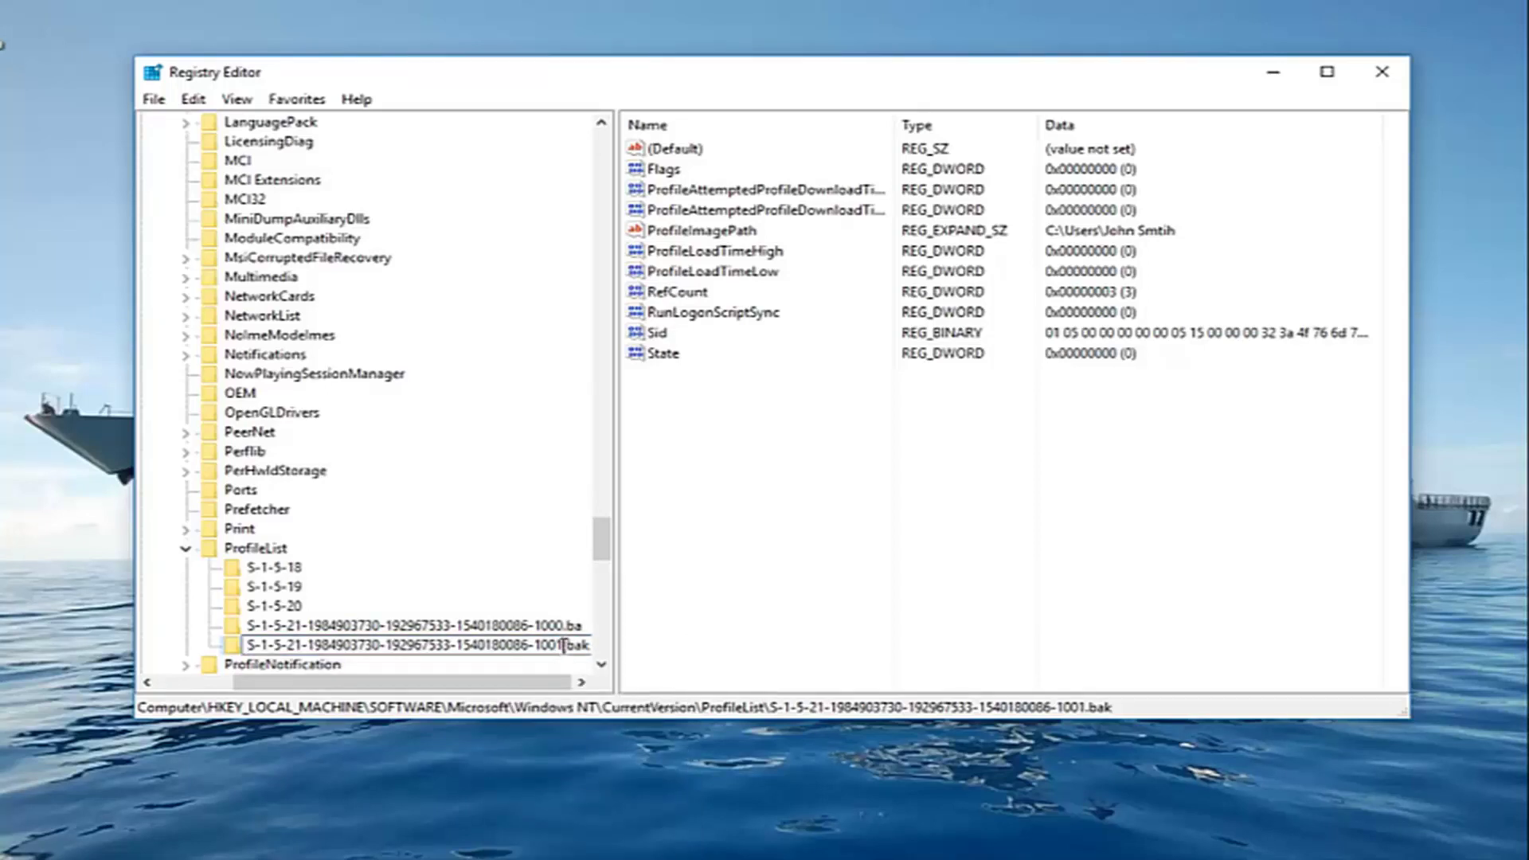
pyautogui.moveTo(563, 645); pyautogui.dragTo(585, 645)
pyautogui.press('BackSpace')
pyautogui.press('Return')
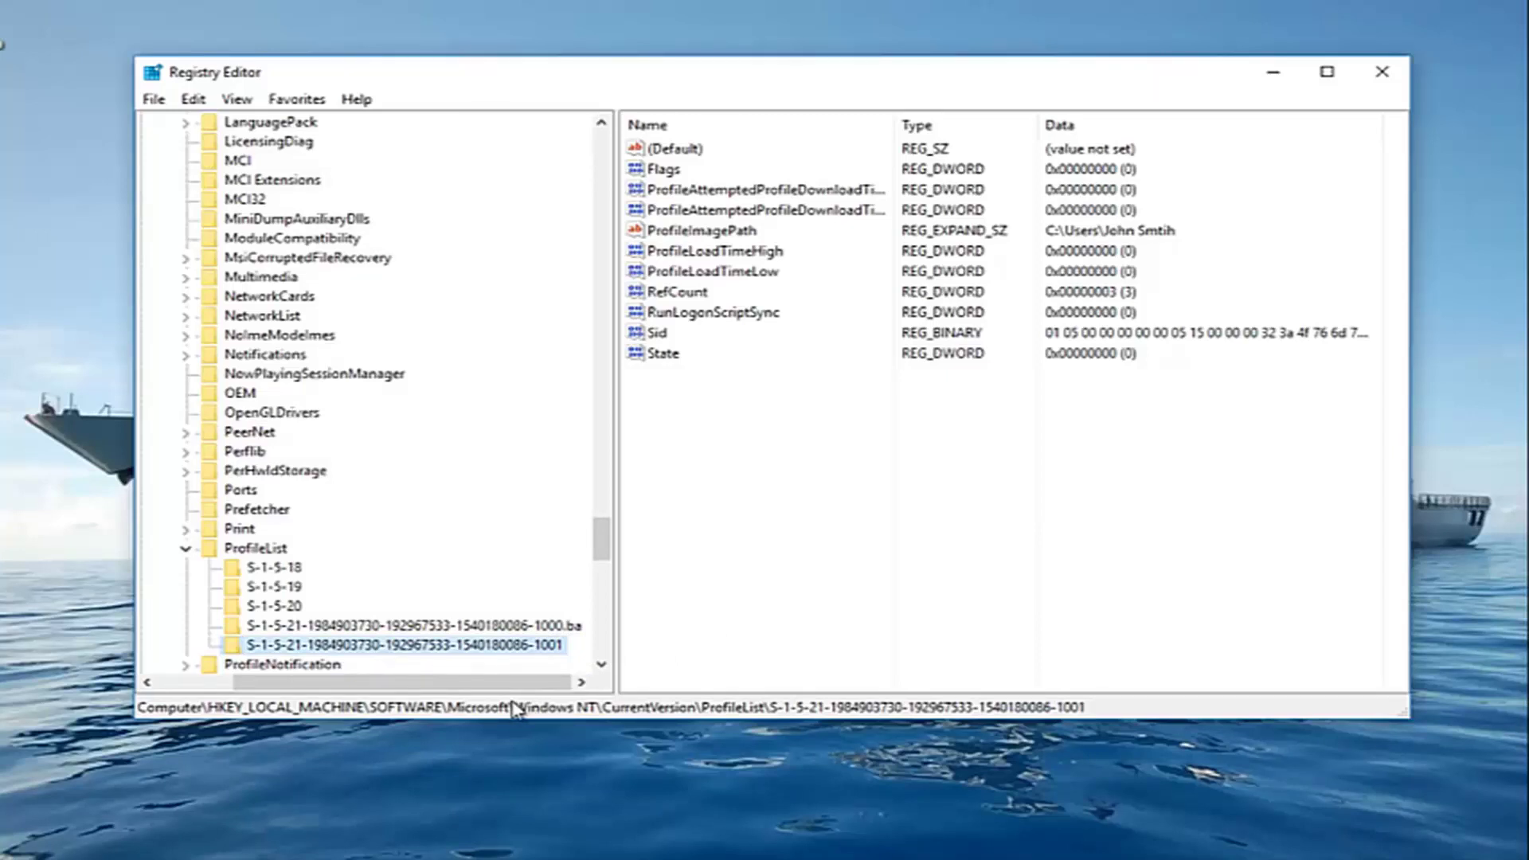
# - Rename the S-1-5-21 profile key ending in 1000.ba so that its suffix is .bak
pyautogui.click(503, 626)
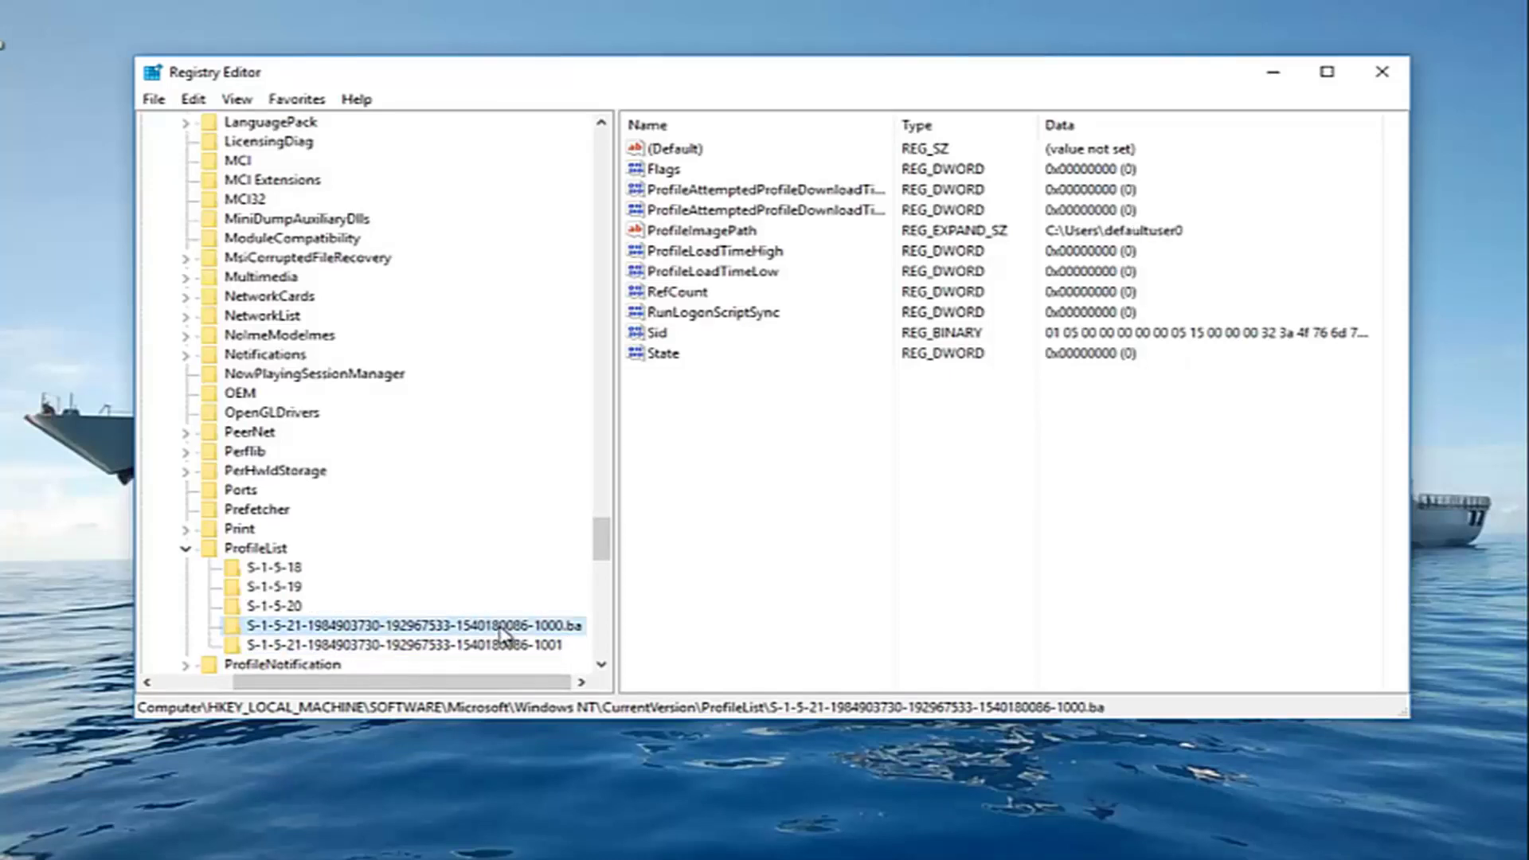
pyautogui.rightClick(502, 631)
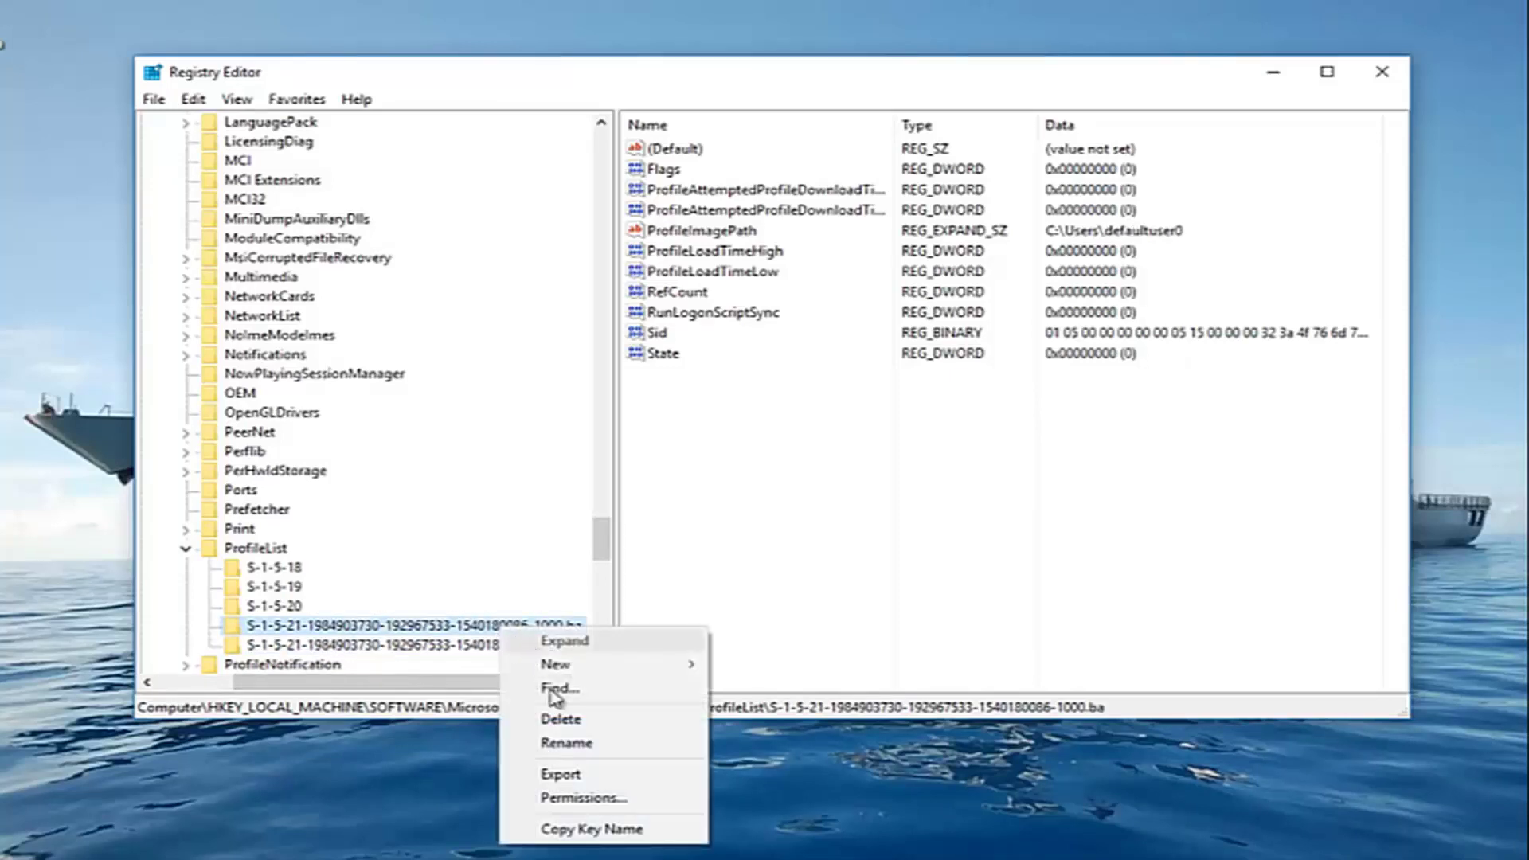
pyautogui.click(573, 744)
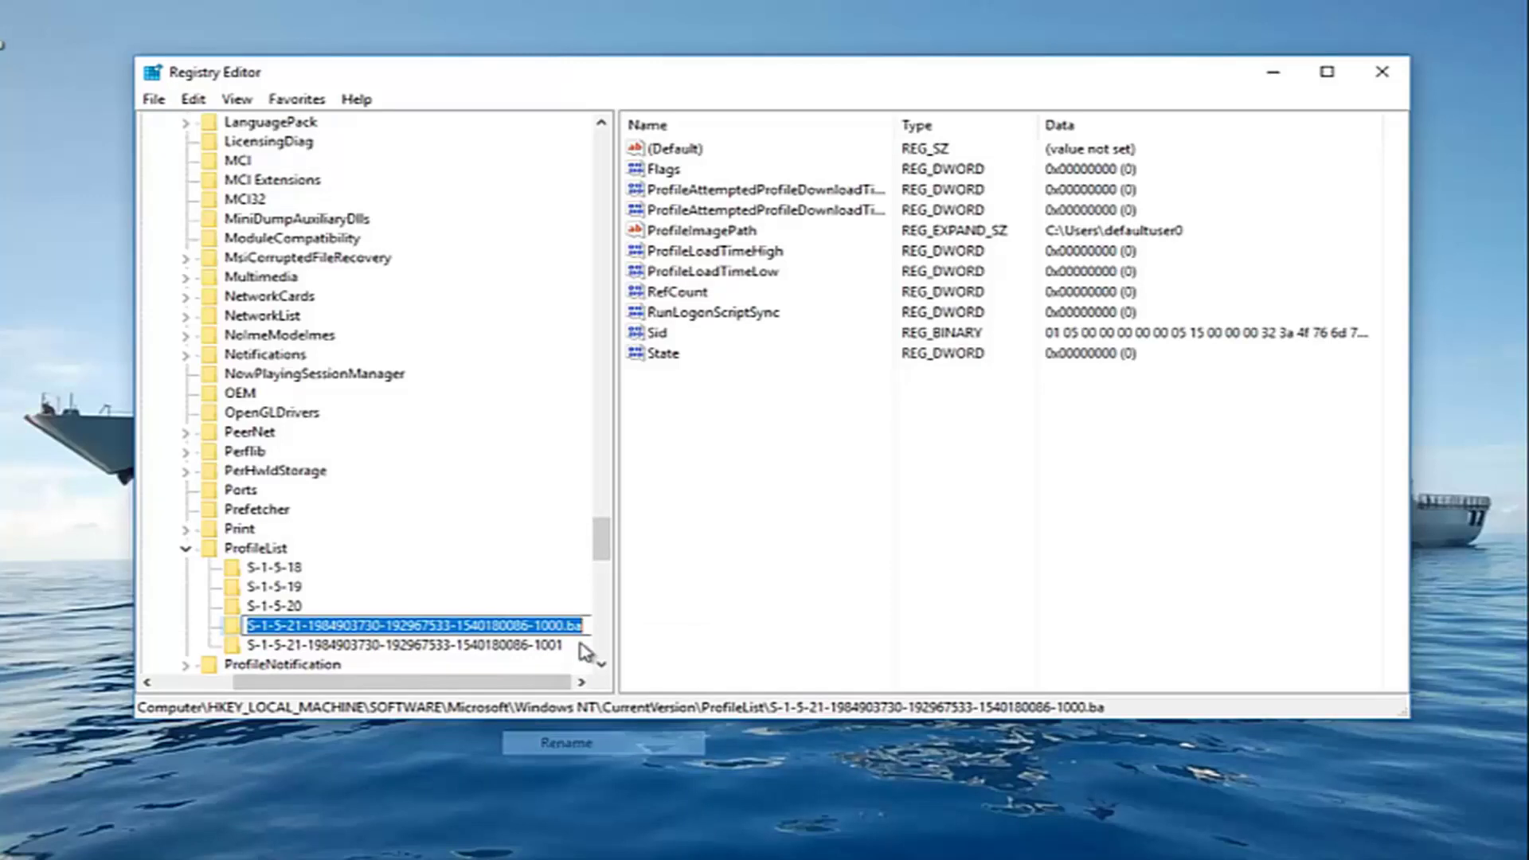
pyautogui.click(569, 627)
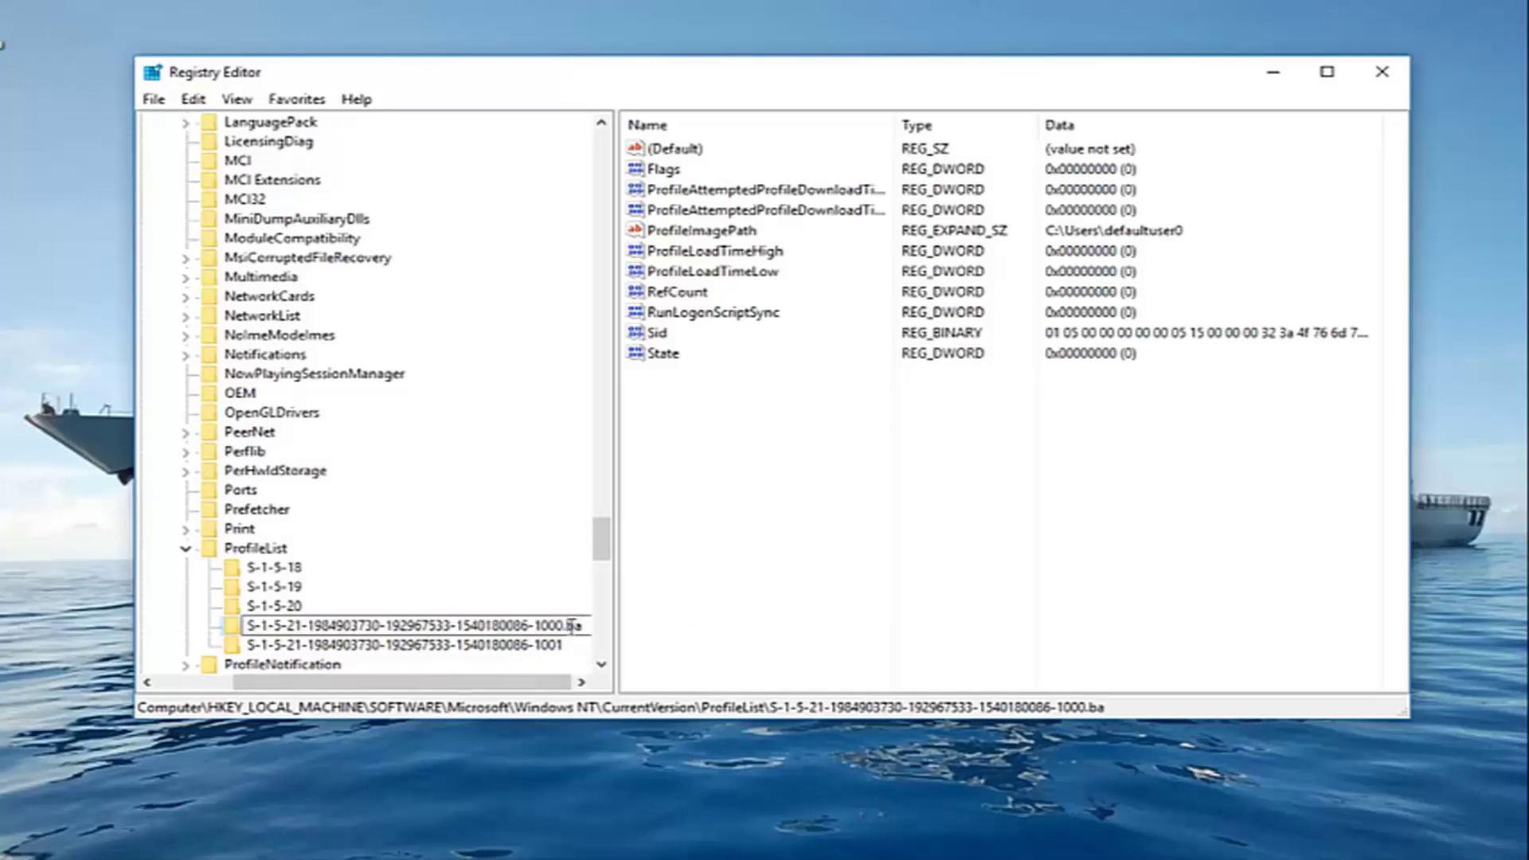
pyautogui.moveTo(568, 626); pyautogui.dragTo(615, 629)
pyautogui.press('Right')
pyautogui.write('k')
pyautogui.press('Return')
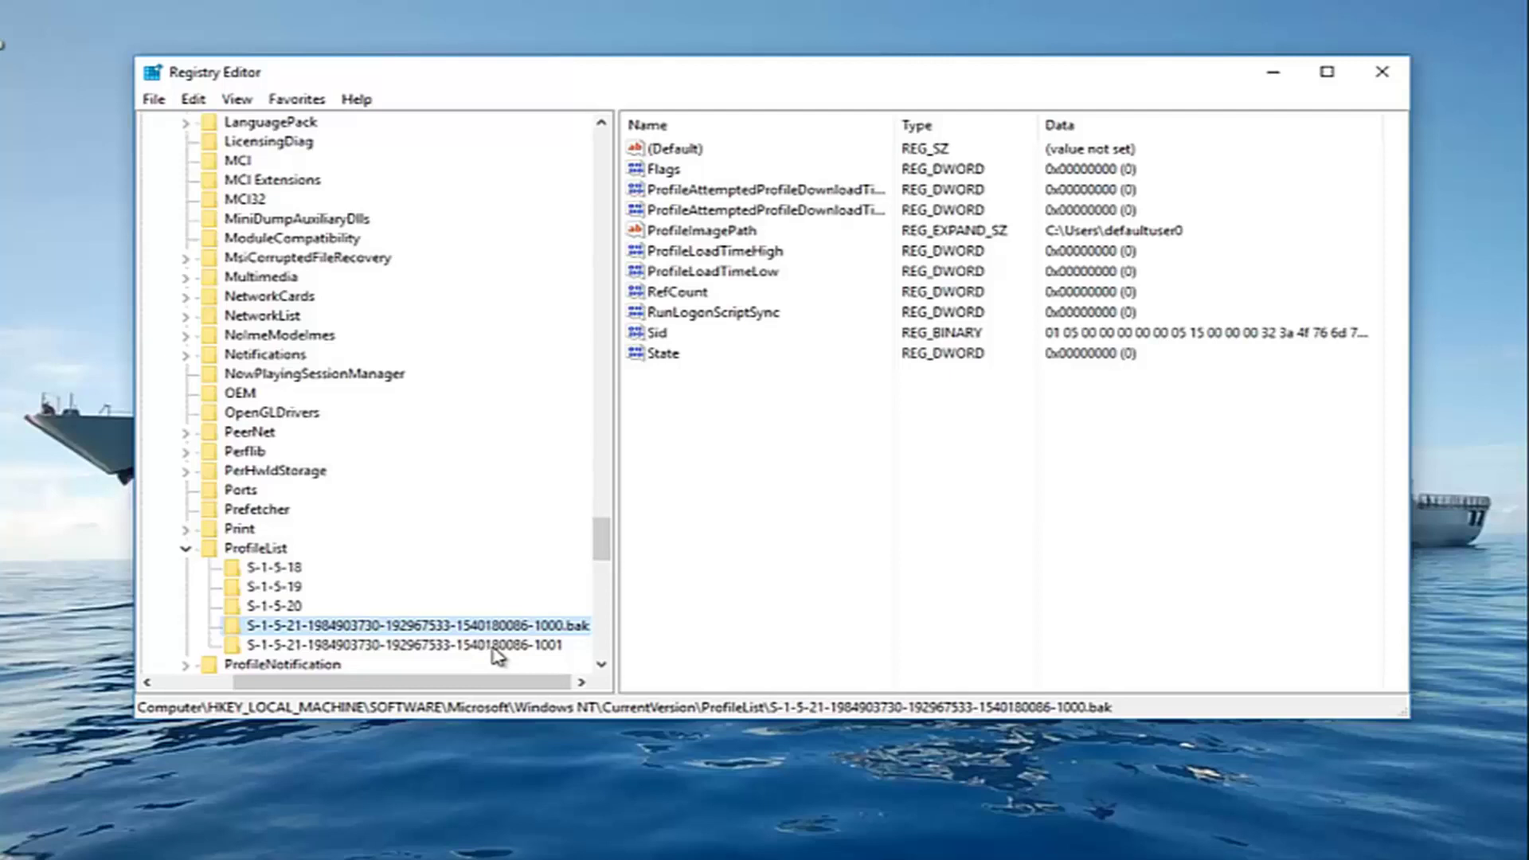
# - Set the State value of the profile key ending in 1001 to 0 in hexadecimal, and close the registry window
pyautogui.click(492, 647)
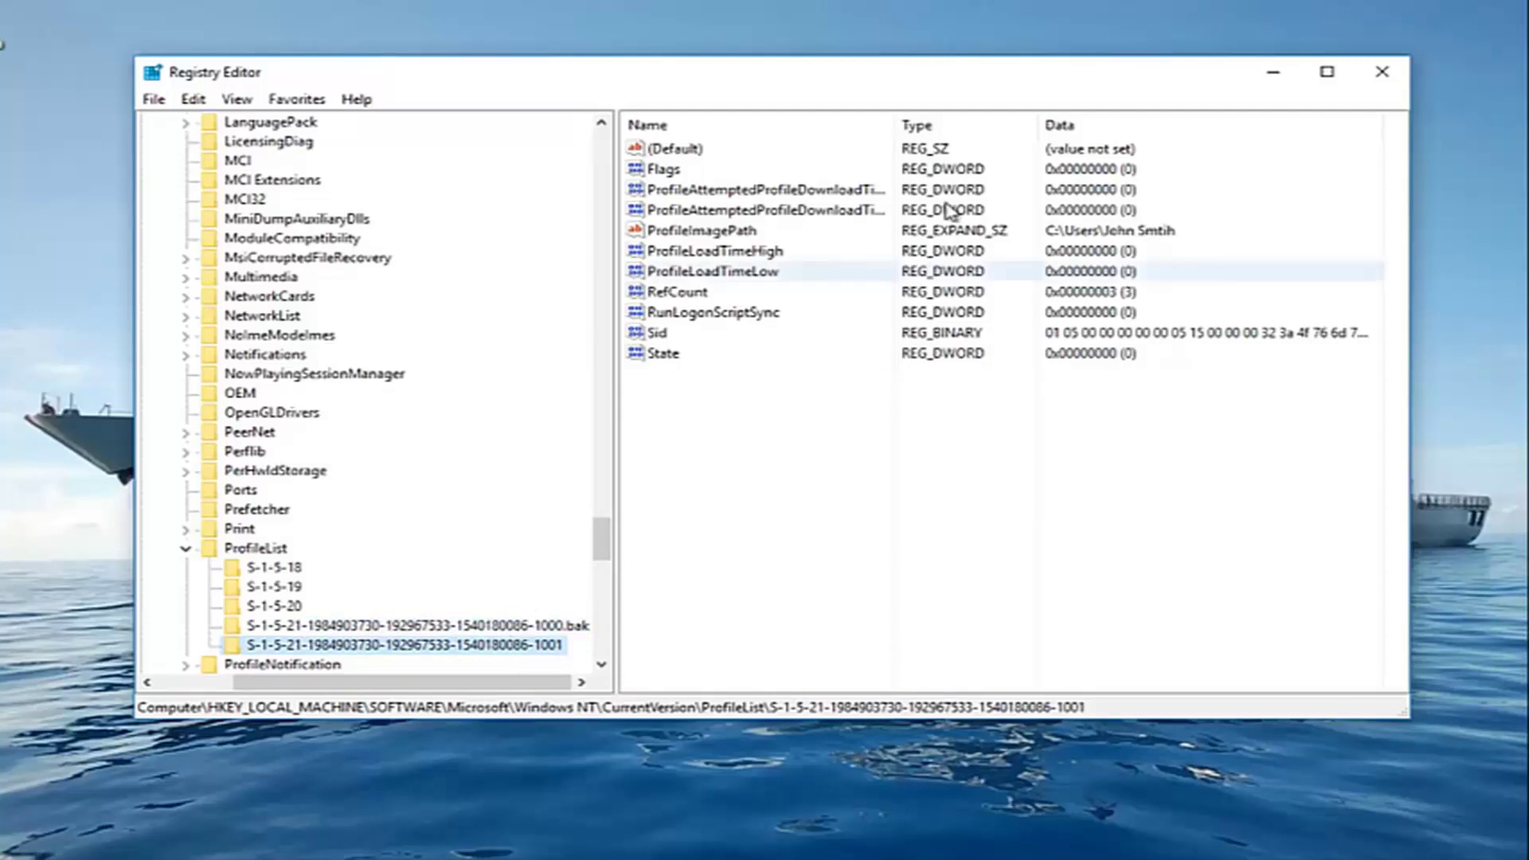
pyautogui.doubleClick(681, 359)
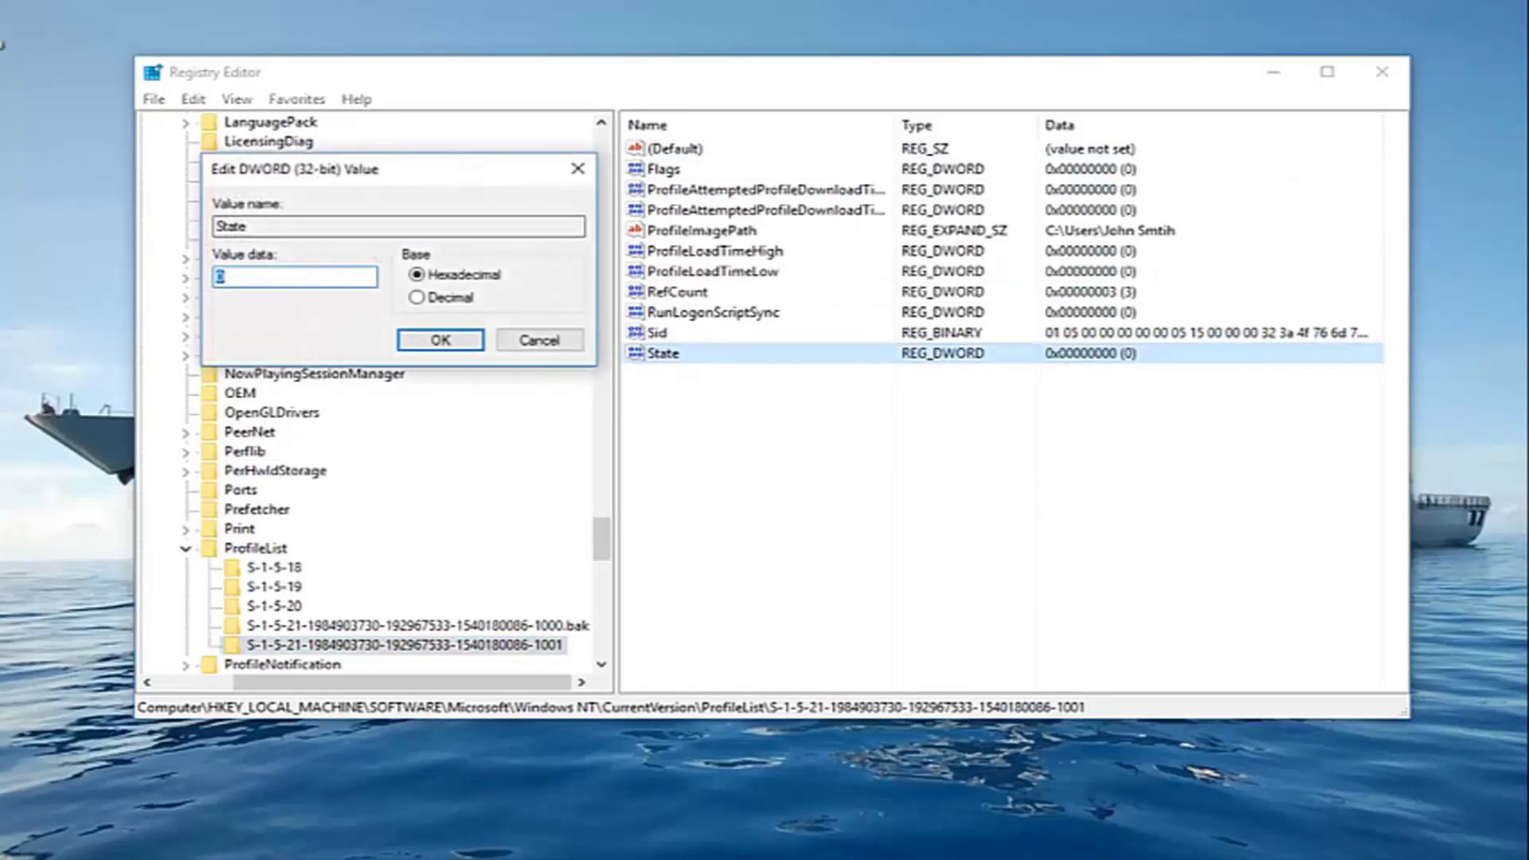
pyautogui.moveTo(466, 163); pyautogui.dragTo(1018, 182)
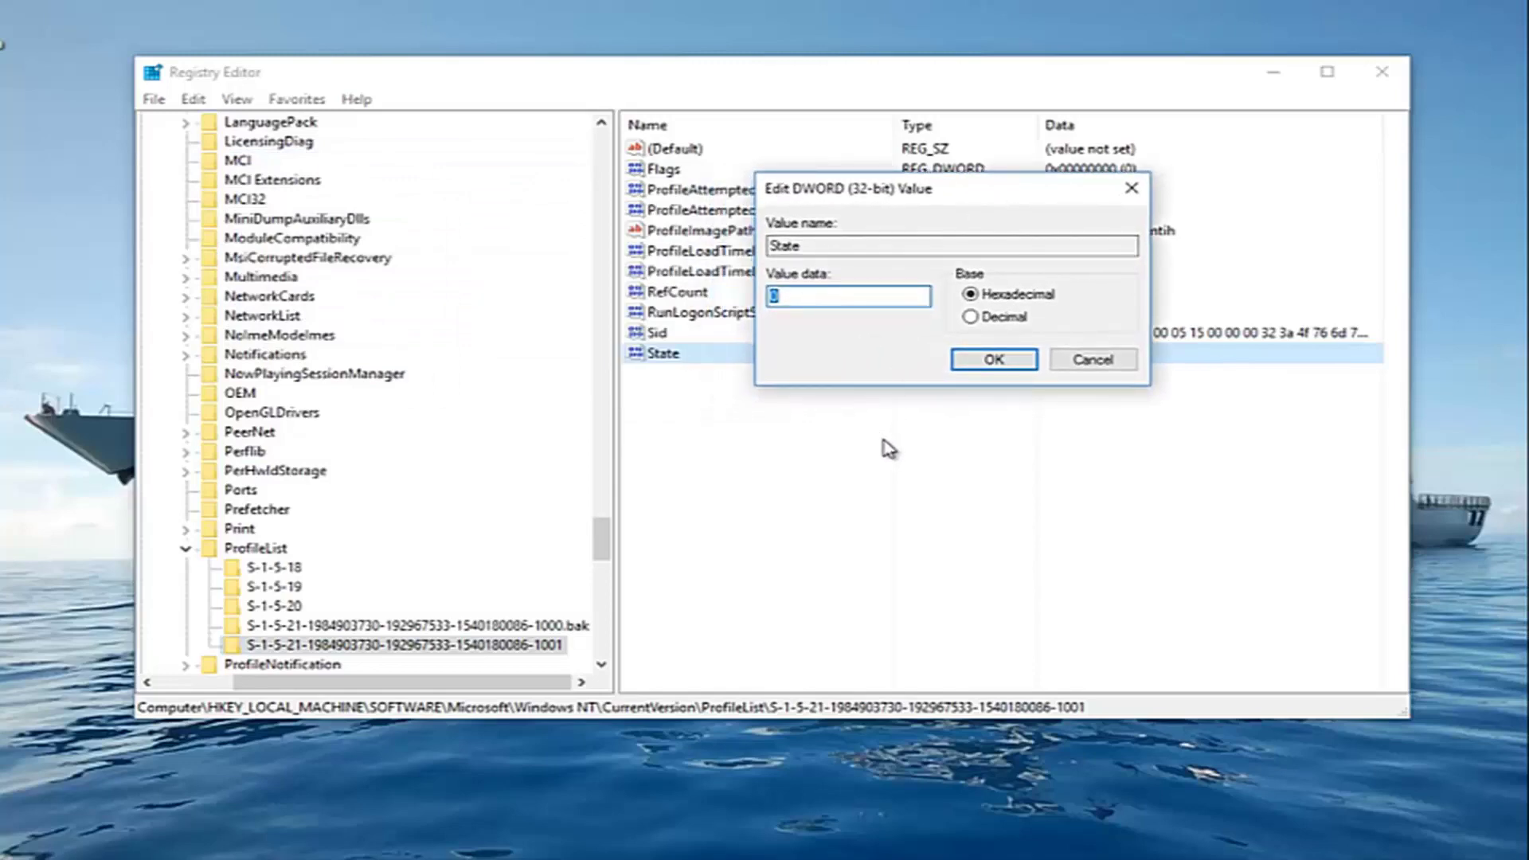
pyautogui.click(789, 295)
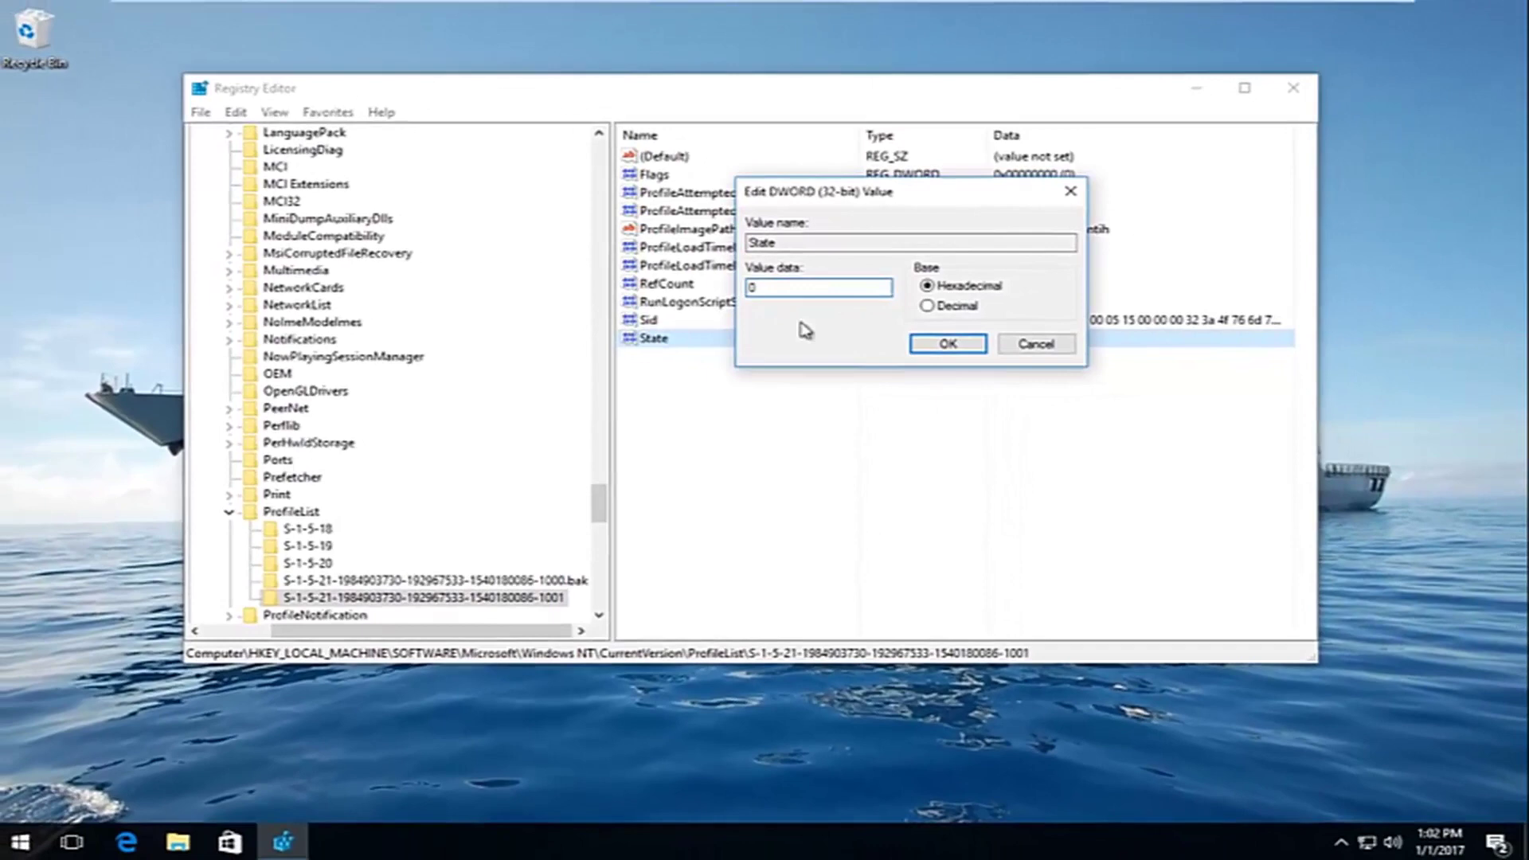
pyautogui.click(948, 344)
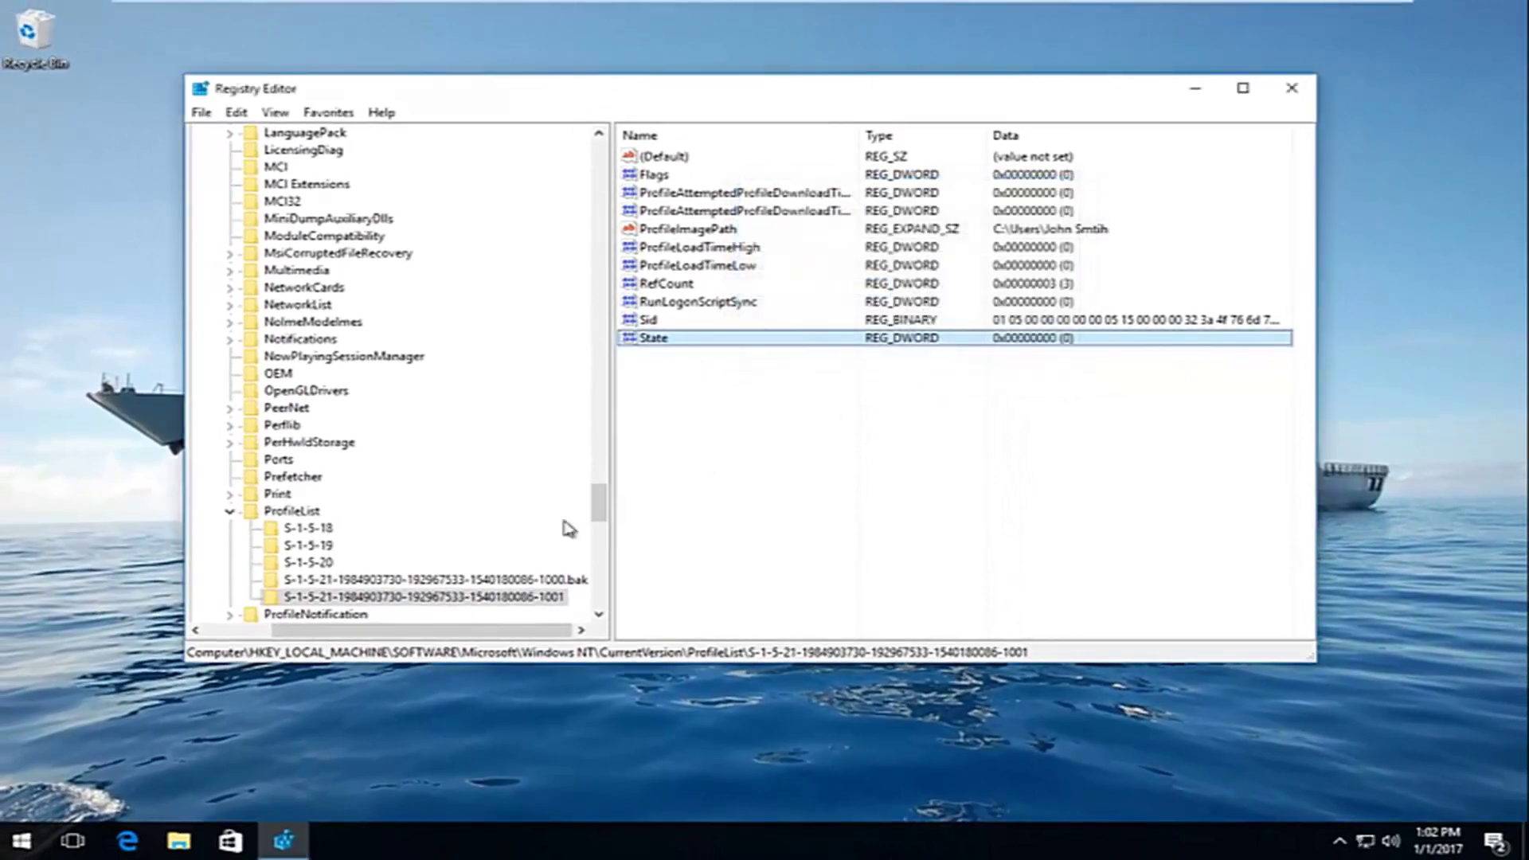
pyautogui.click(1291, 89)
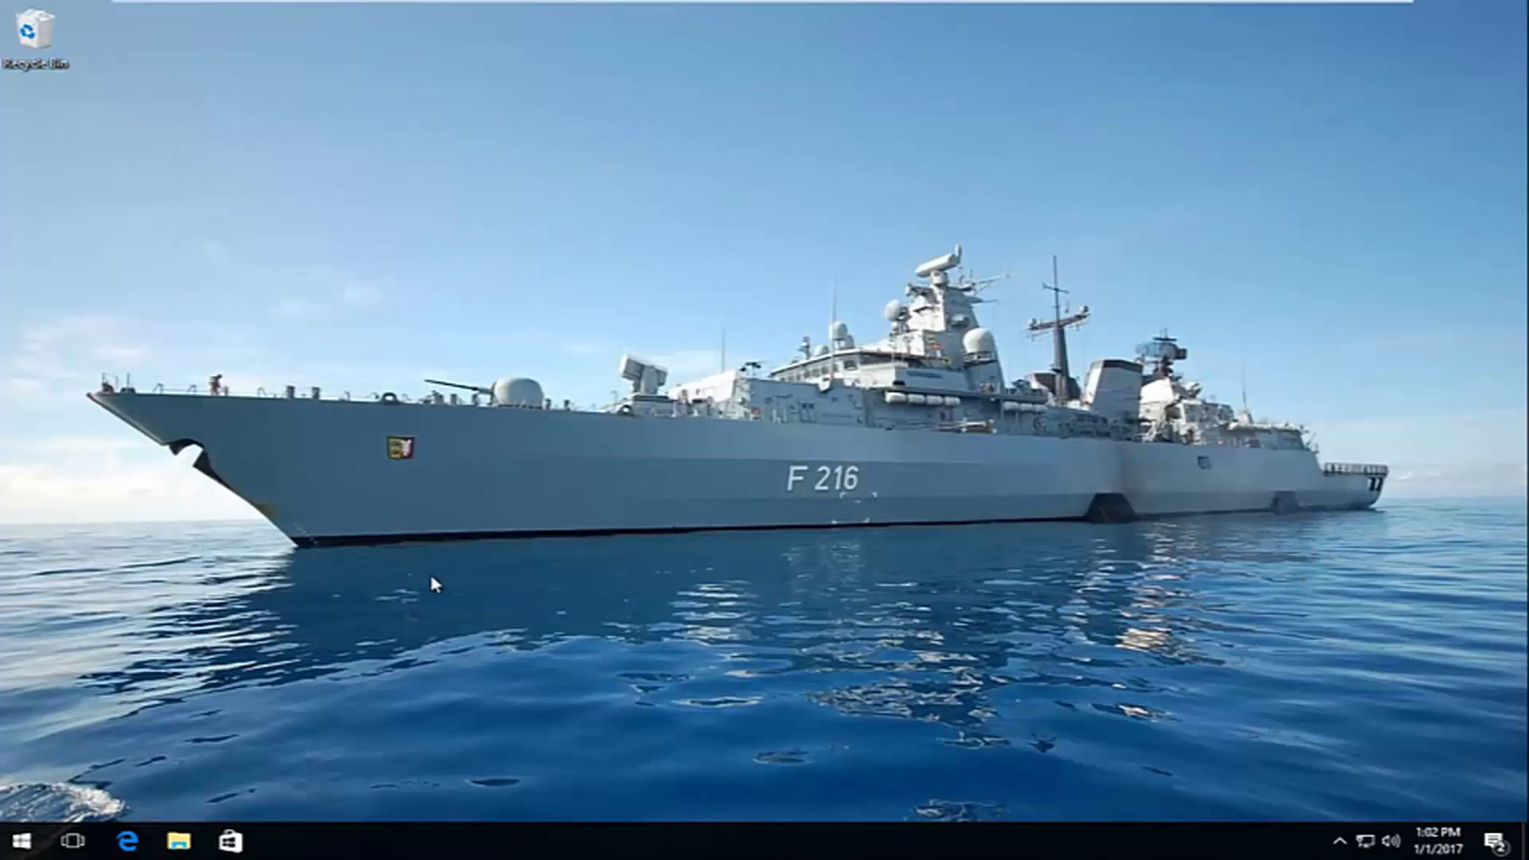